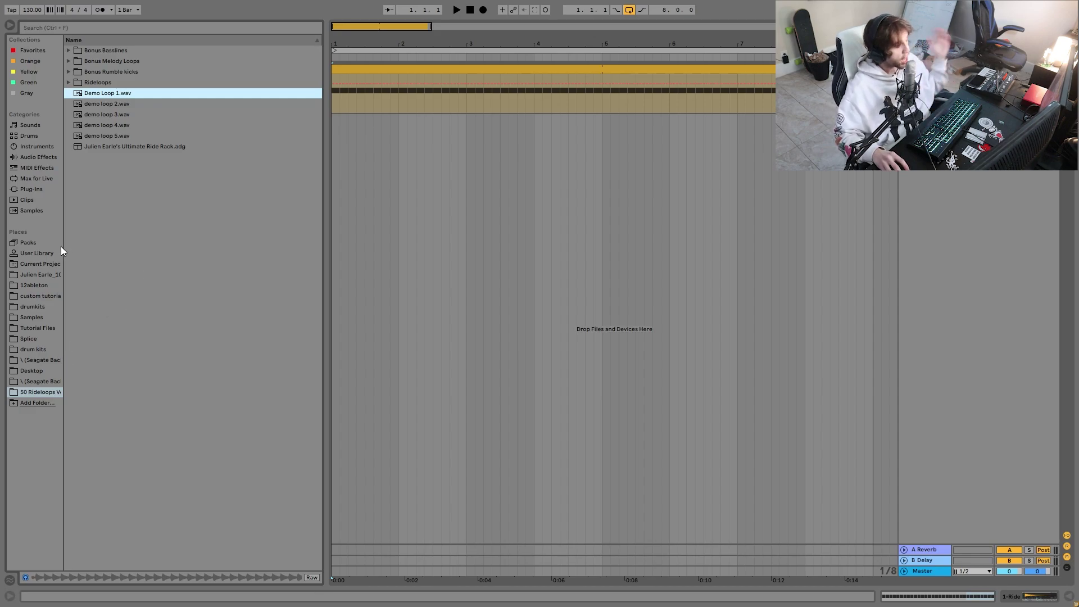
Expand the Rideloops folder and audition demo loops 5, 4 and 3 in the sample pack
left_click(69, 82)
scroll(234, 311, "down", 4)
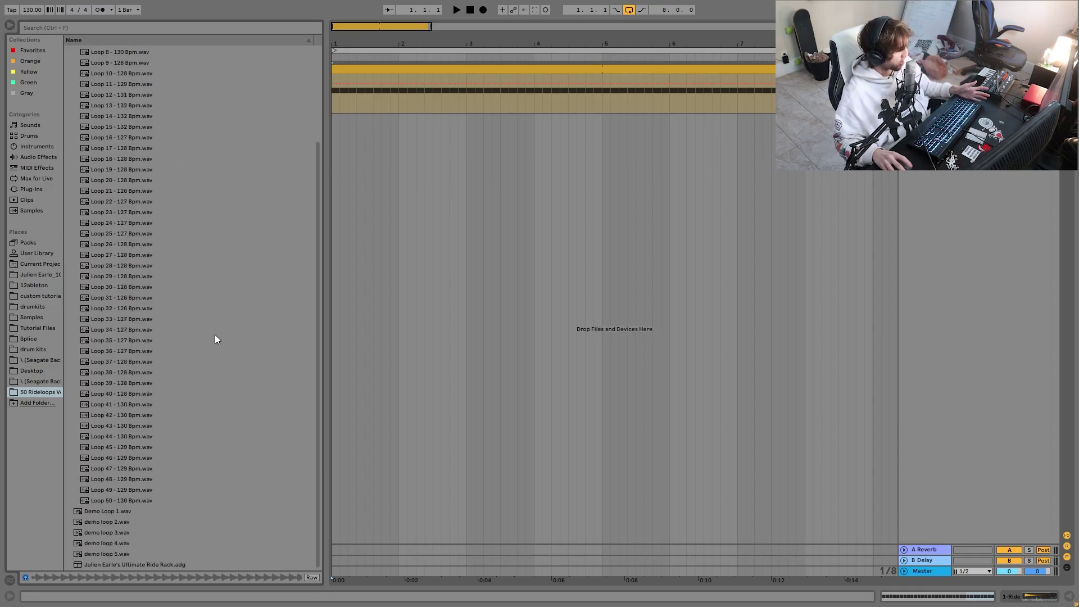
left_click(117, 554)
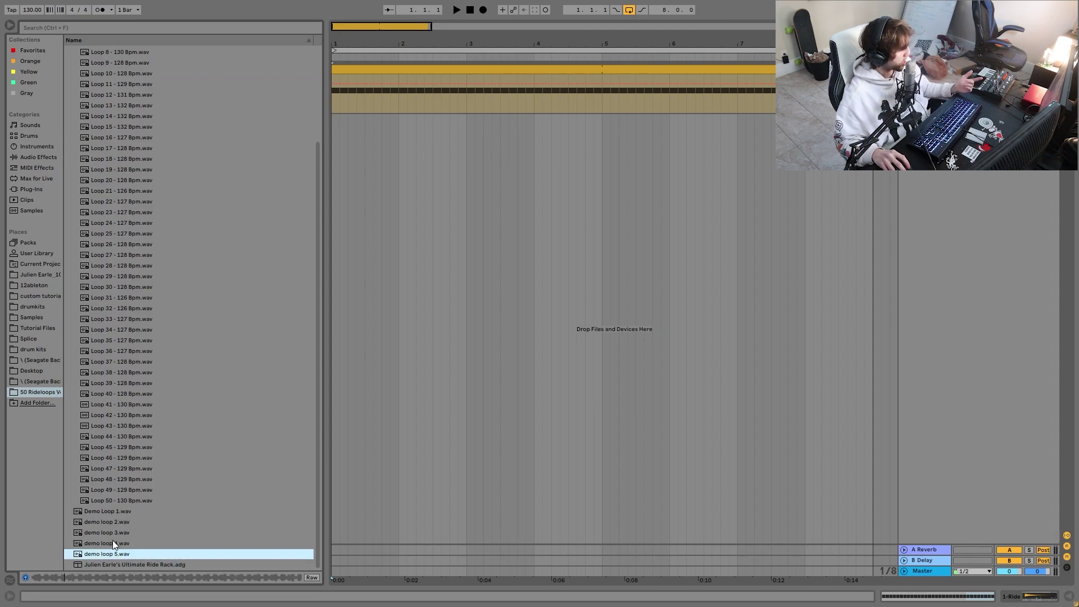
left_click(115, 543)
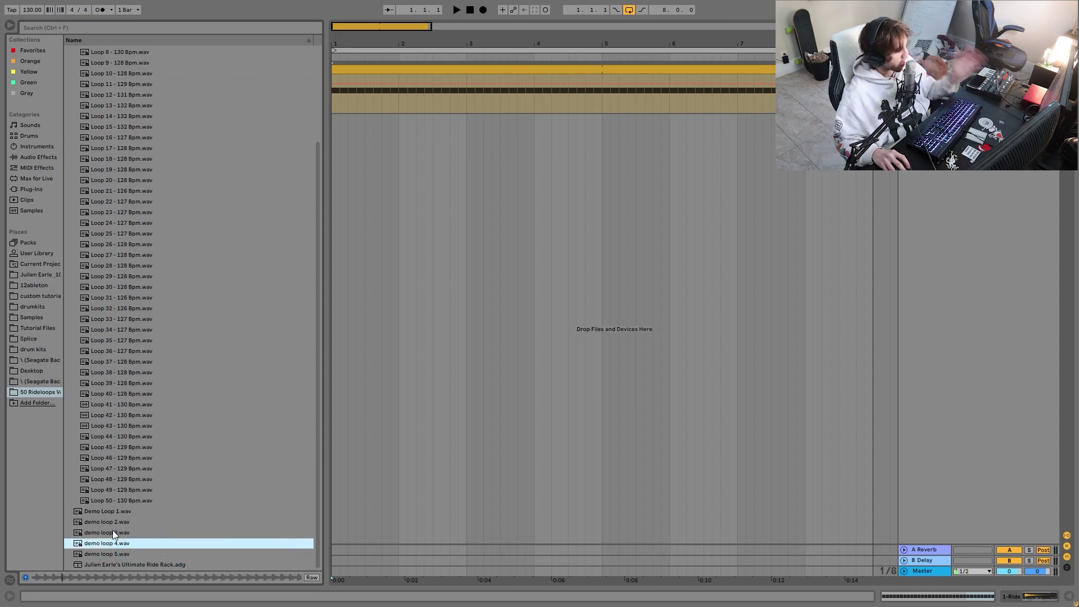
left_click(112, 531)
Audition Loop 37, Loop 23 and Loop 18, look over the Rideloops list and collapse the folder
left_click(136, 362)
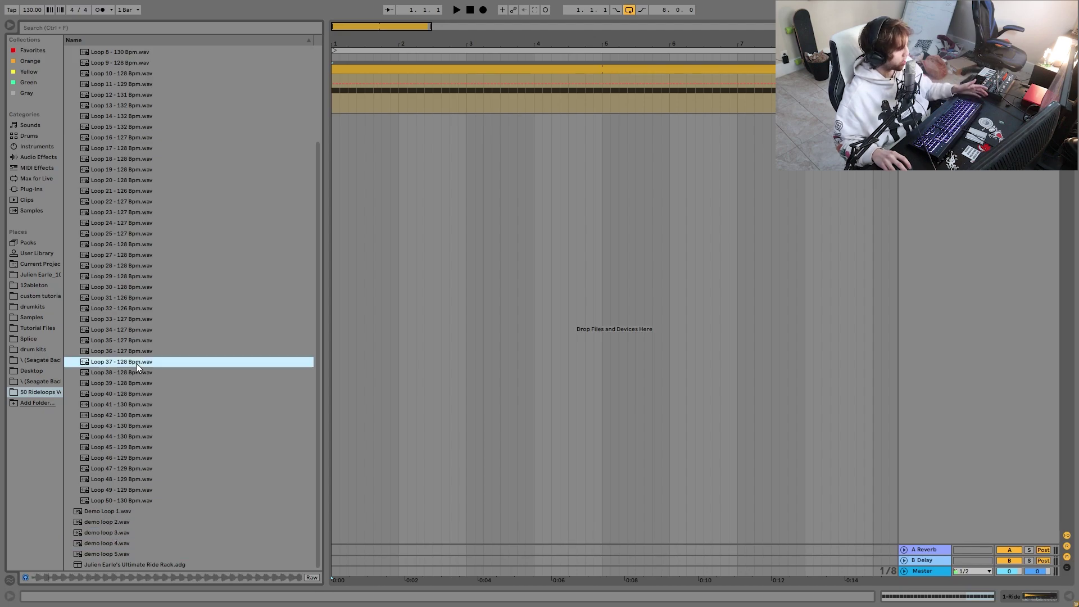
left_click(132, 211)
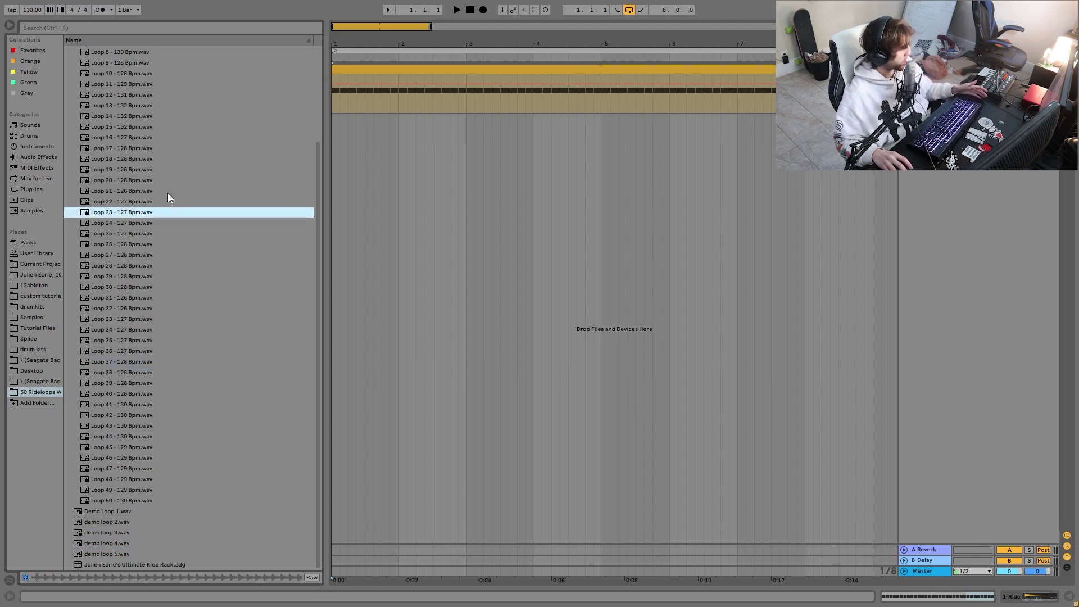
scroll(166, 196, "up", 2)
left_click(150, 204)
scroll(144, 238, "down", 1)
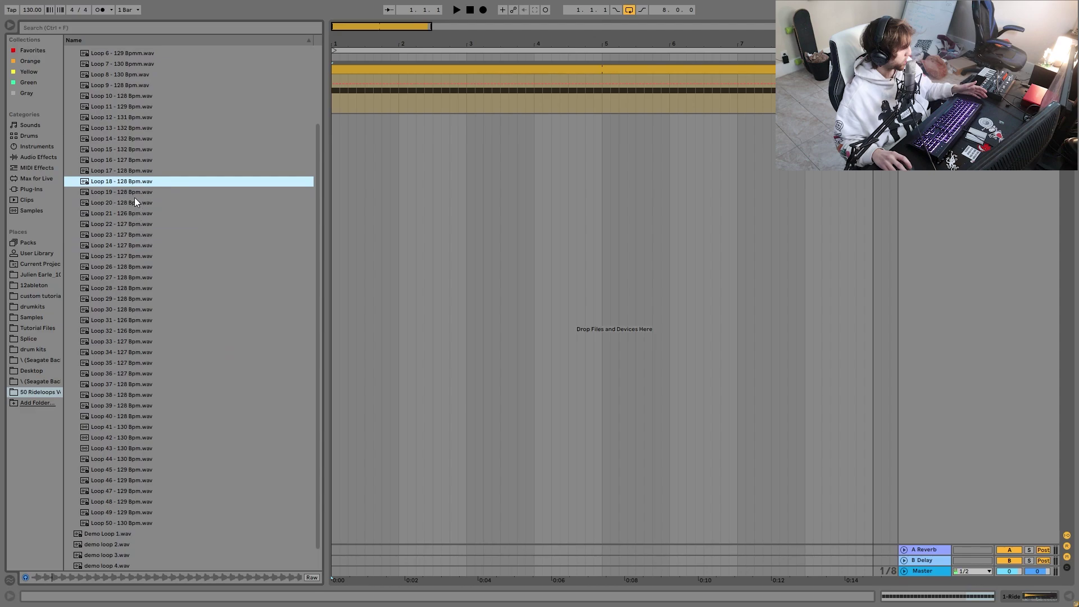
scroll(135, 202, "up", 4)
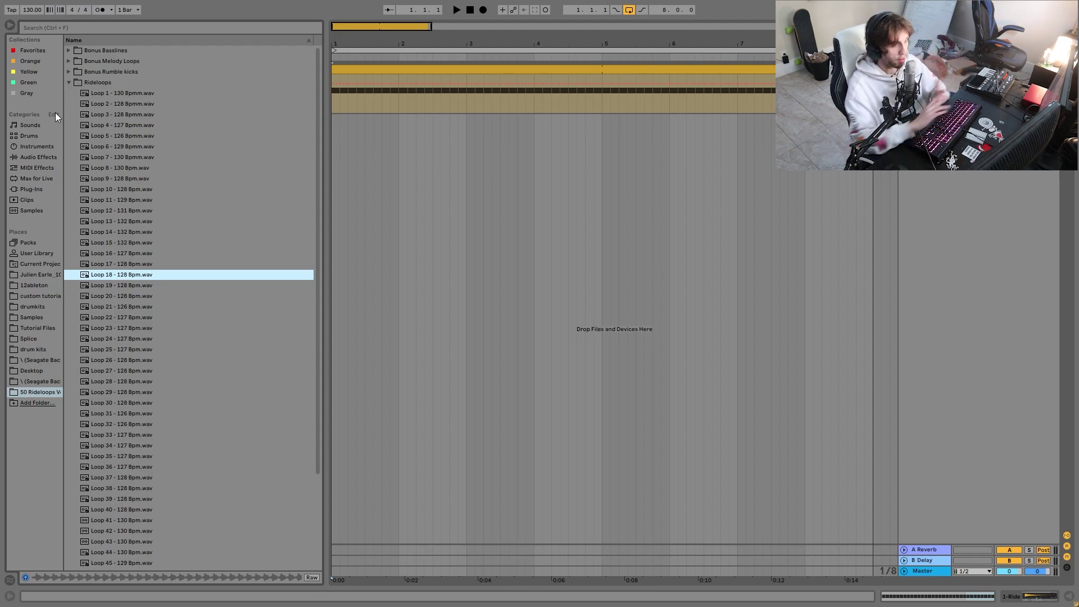
scroll(145, 148, "down", 5)
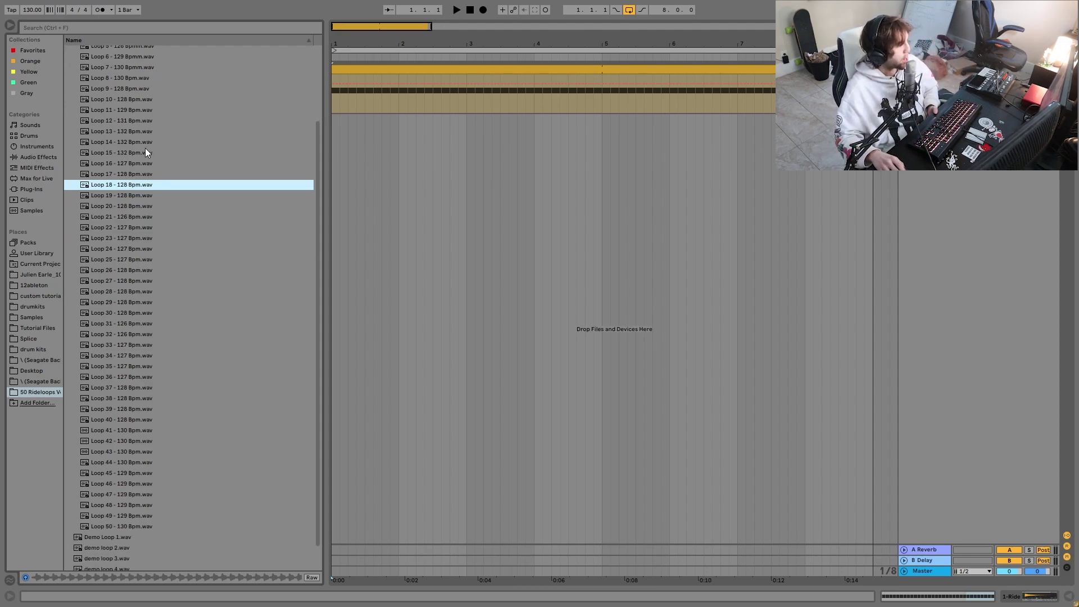
scroll(136, 284, "up", 5)
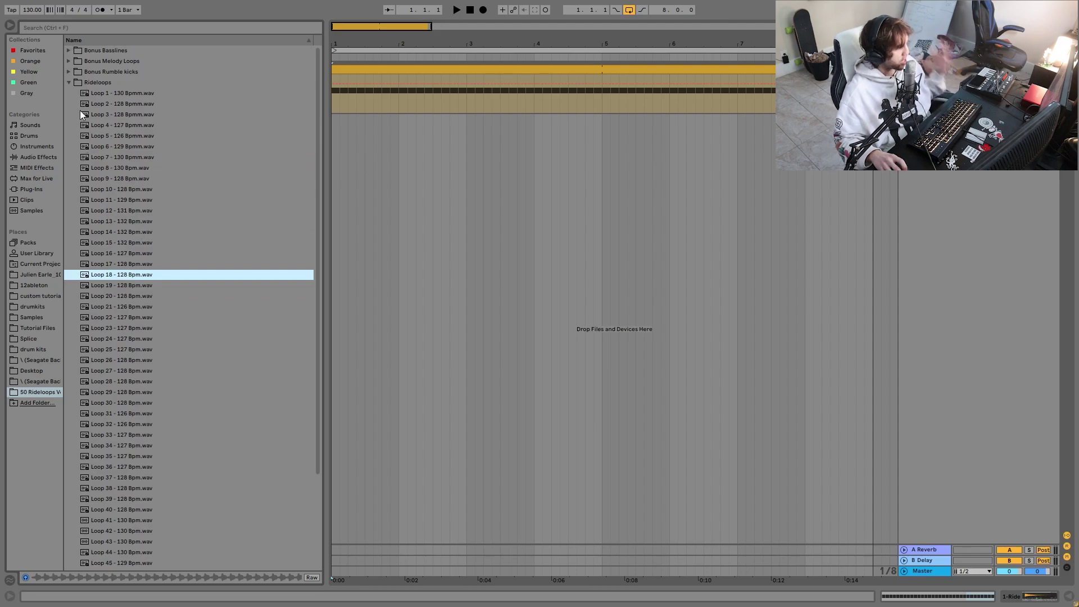
left_click(69, 82)
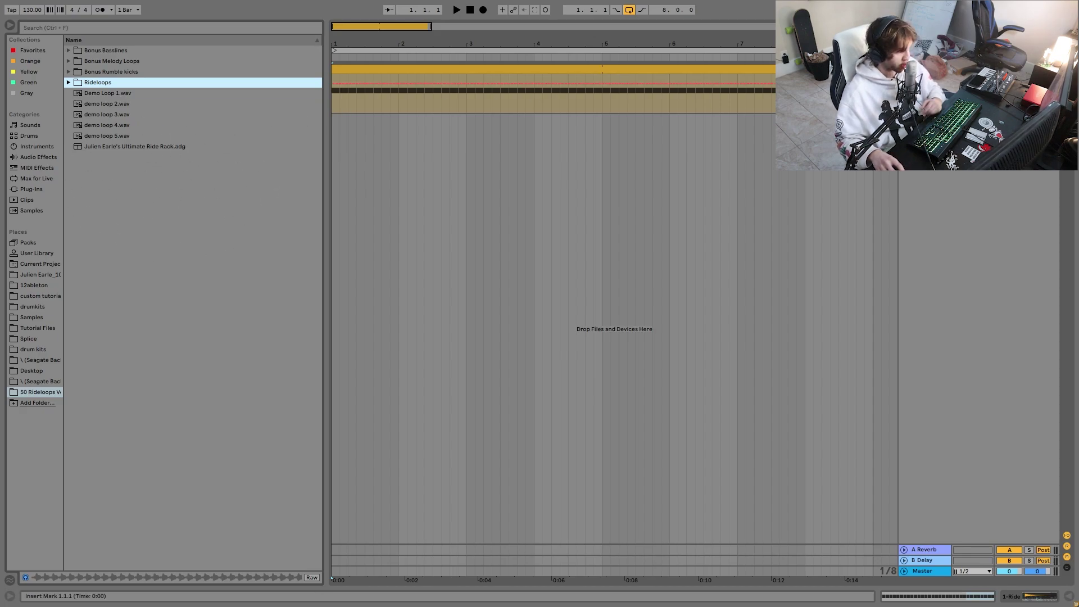
Play the ride with its devices shown, try the Ultimate Ride Rack with Cleaning 1 at 651 Hz, and delete the rack
key("space")
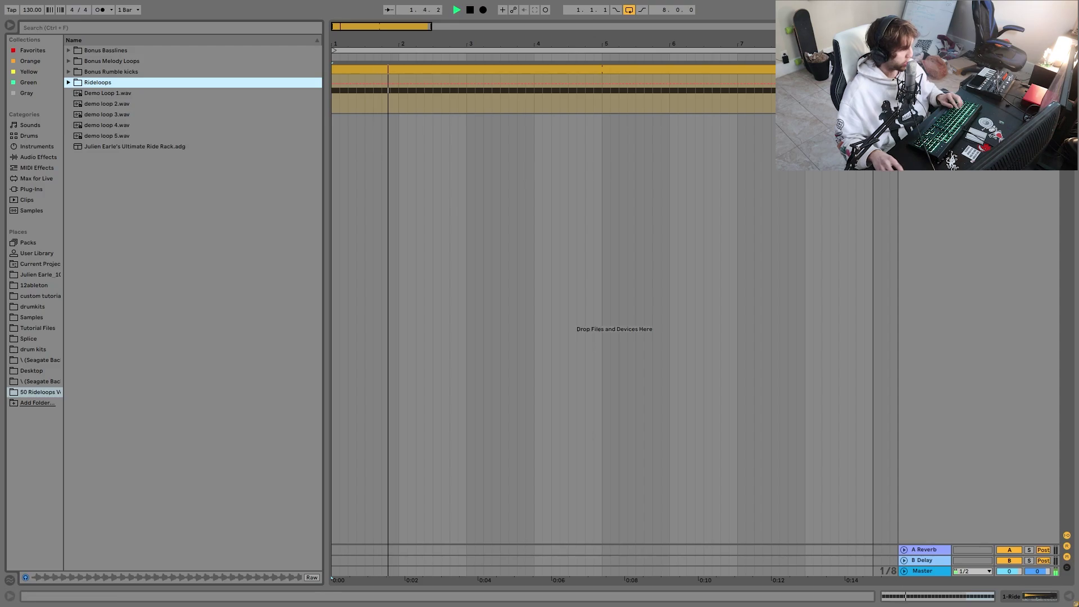
key("ctrl+alt+l")
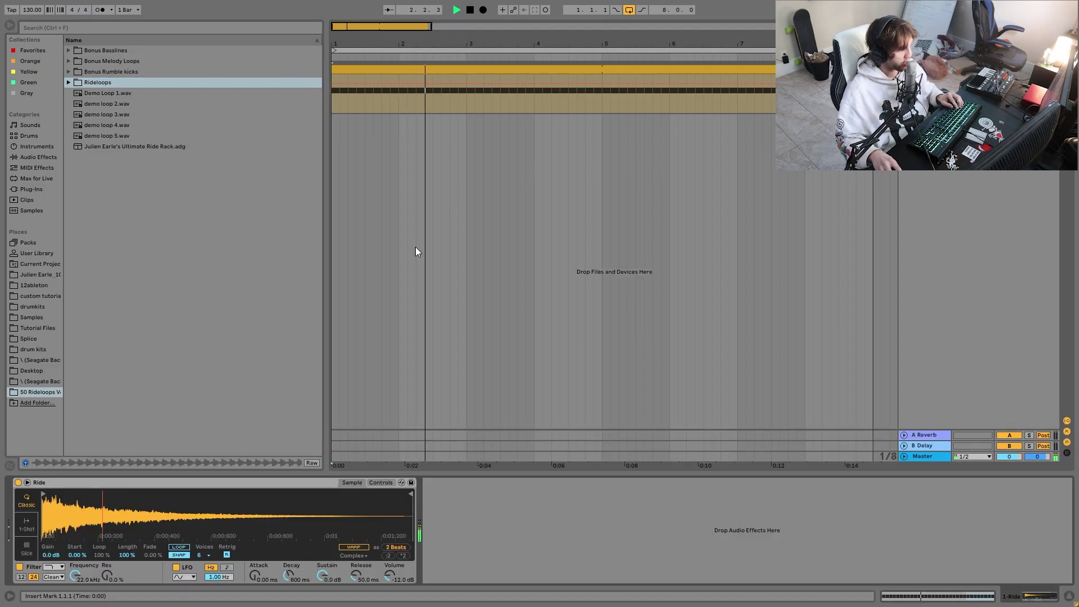
double_click(139, 146)
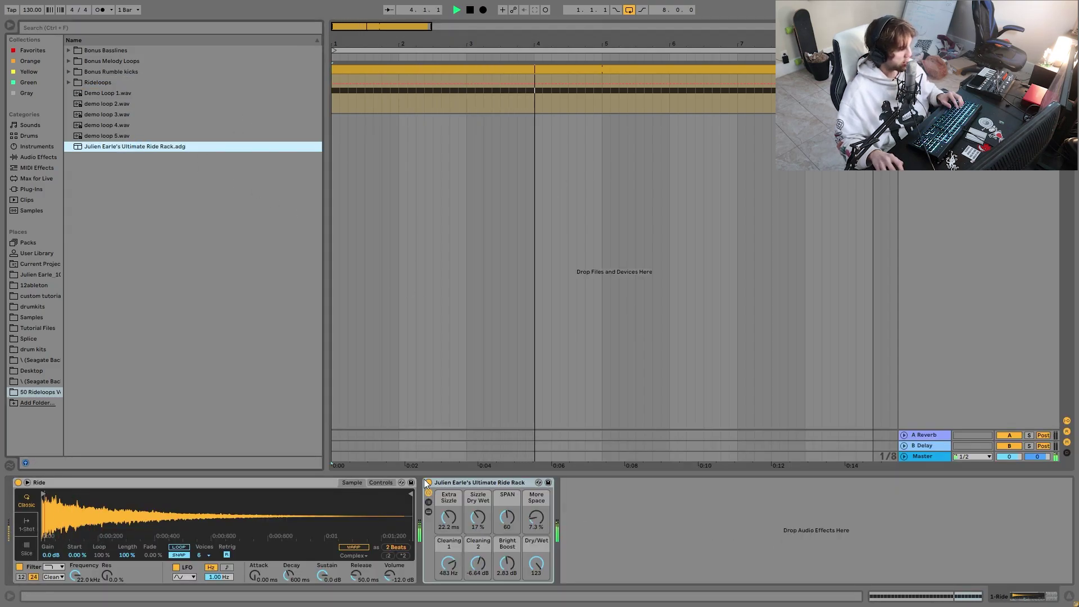
left_click_drag(461, 574, 461, 557)
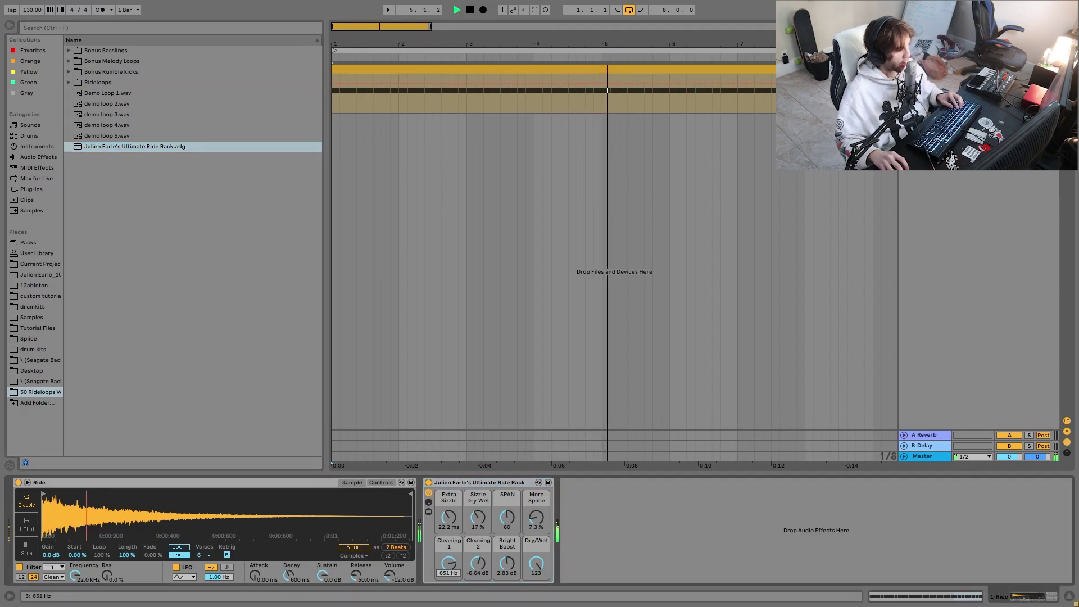
left_click(426, 484)
key("Delete")
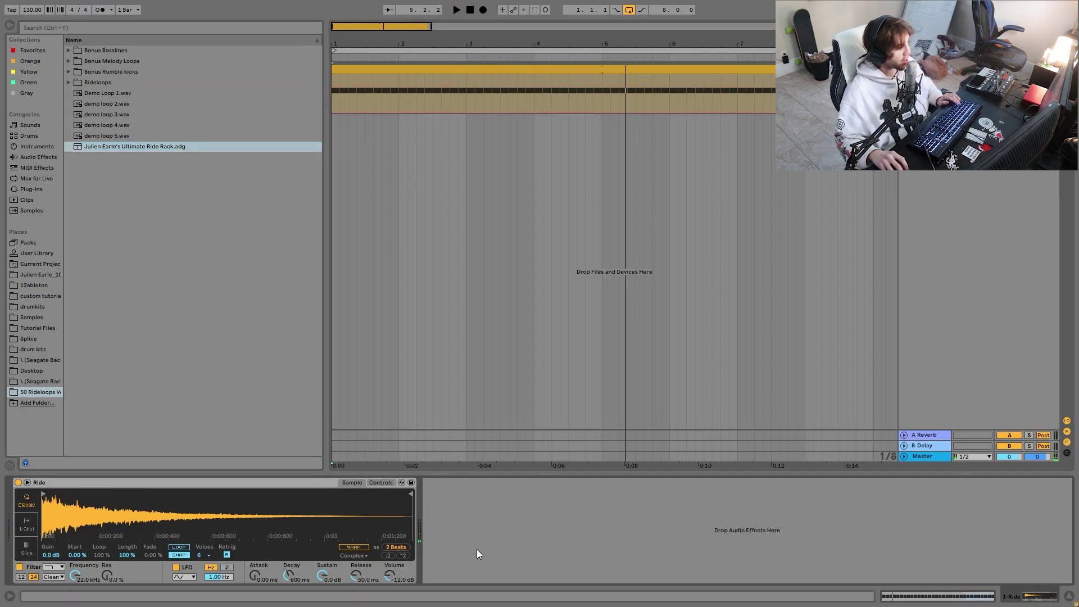
Look through the Bonus Basslines, Bonus Melody Loops and Bonus Rumble kicks folders of the sample pack
left_click(67, 50)
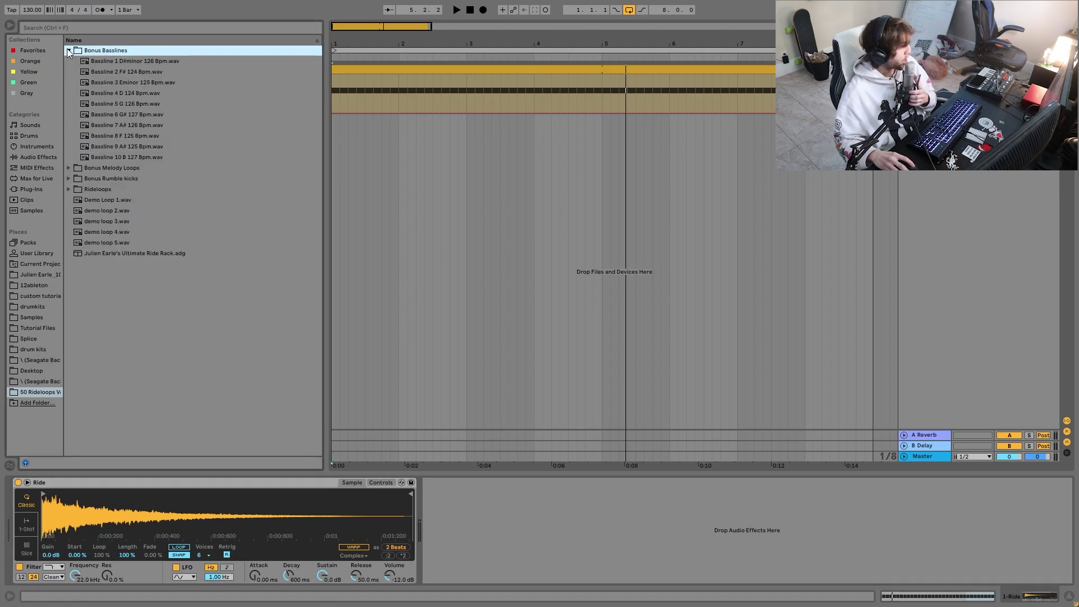
left_click(68, 168)
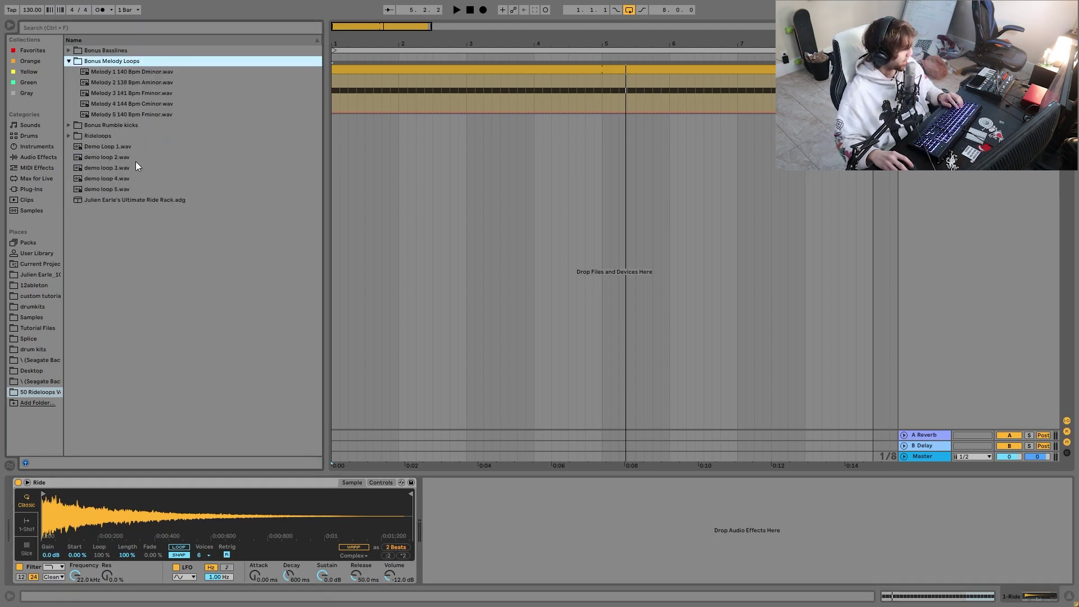
left_click(69, 125)
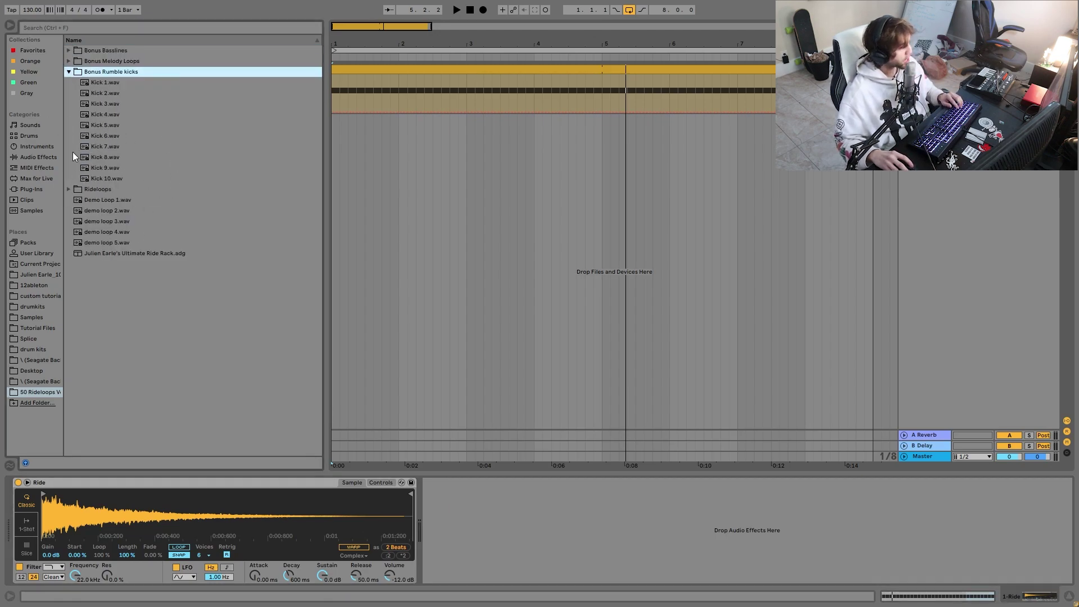
left_click(68, 72)
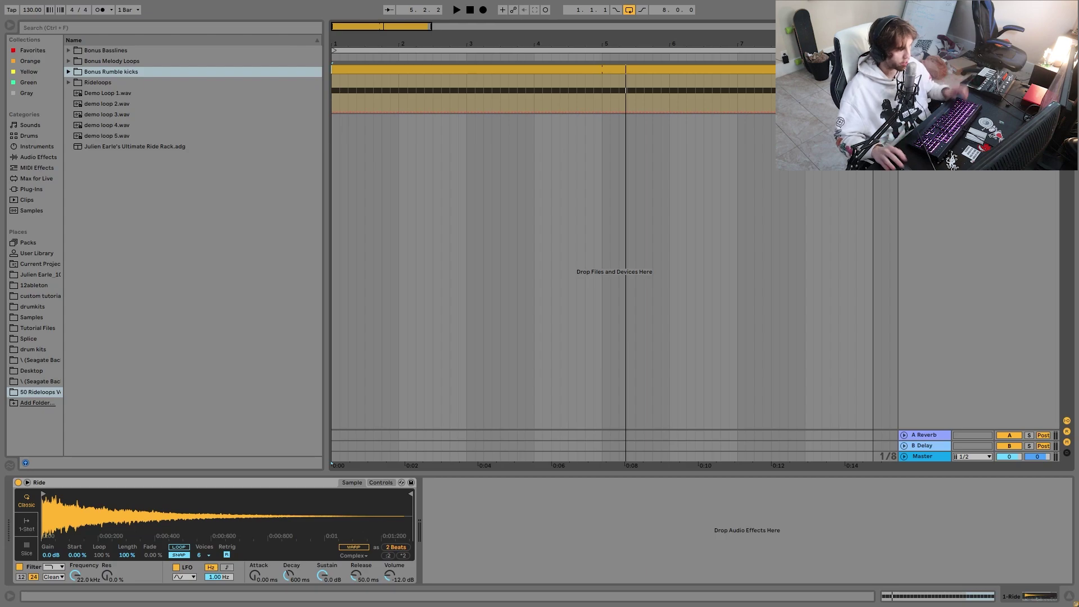
Trigger the ride sample a few times and set the sampler's volume to -9.14 dB
key("a")
key("a")
key("a")
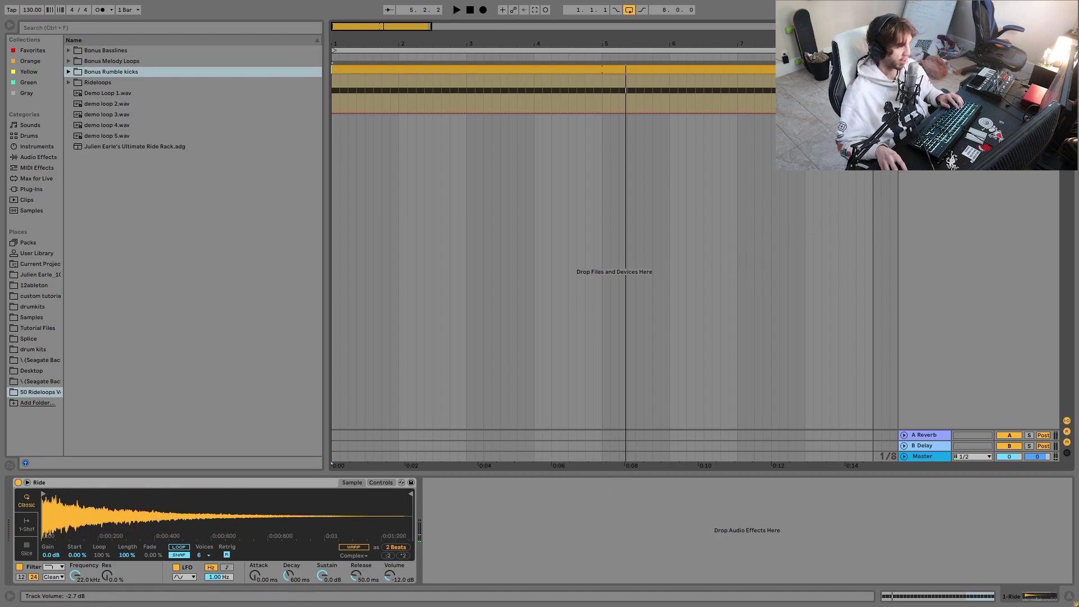
left_click_drag(394, 575, 389, 581)
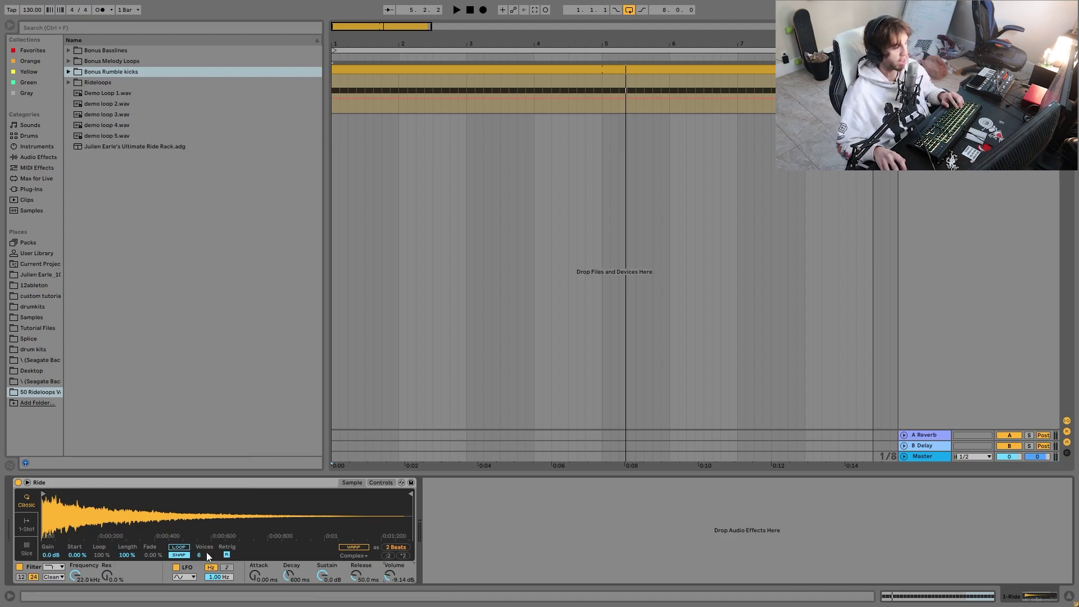
Examine the ride's frequency content with an enlarged Spectrum analyzer and remove the analyzer from the track
left_click(41, 156)
double_click(106, 414)
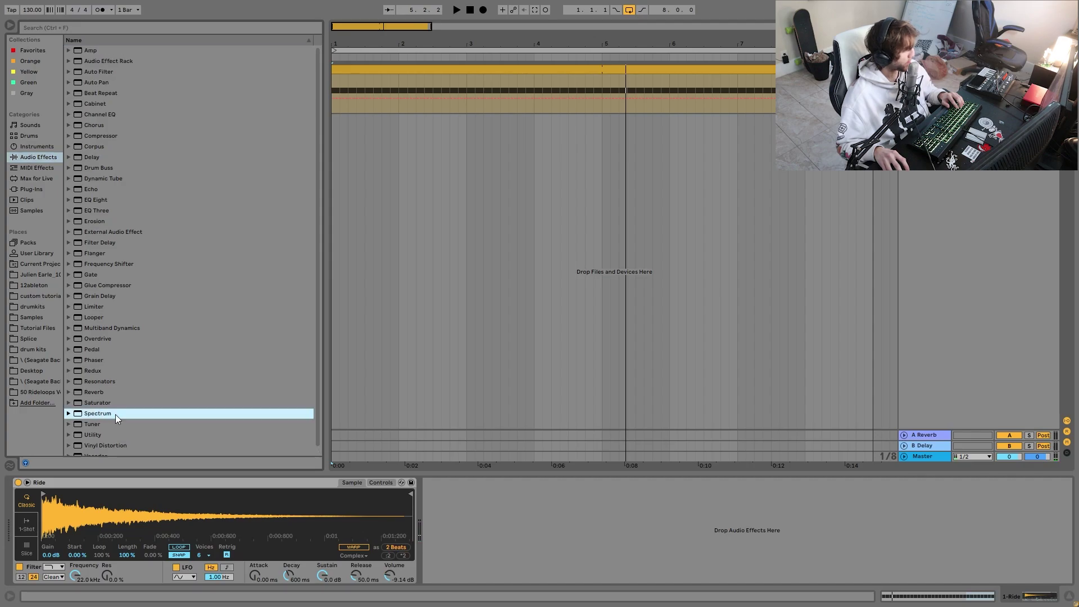
left_click(438, 483)
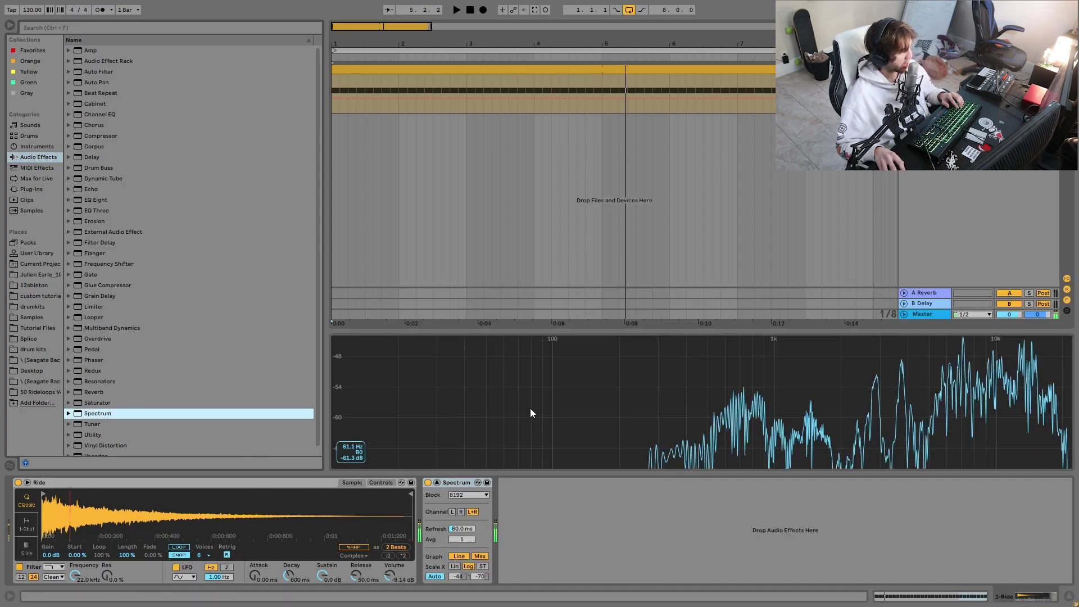
left_click_drag(544, 330, 562, 107)
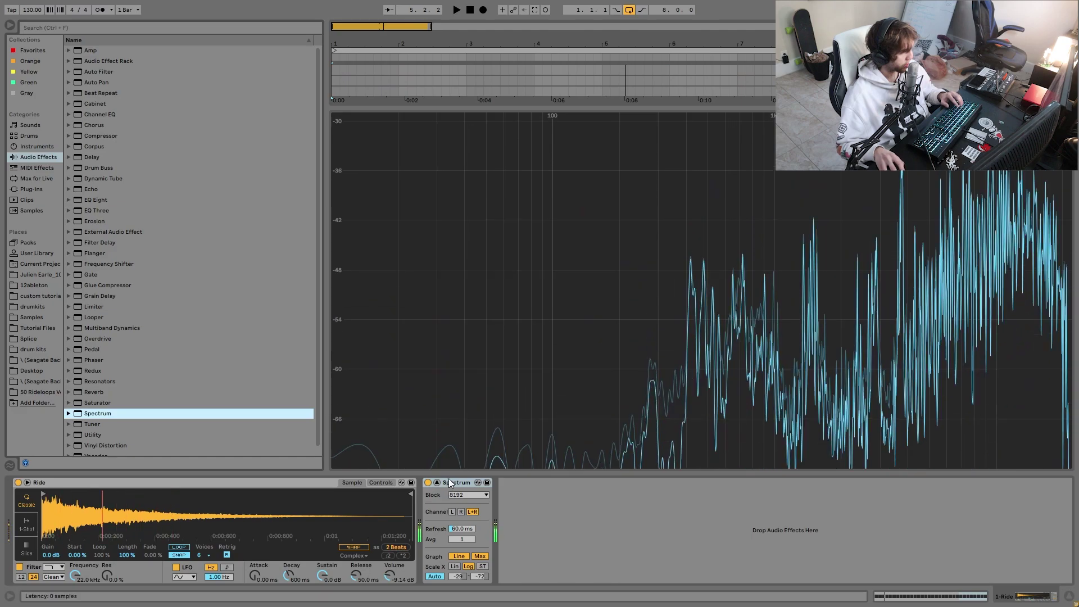
left_click(444, 482)
key("Delete")
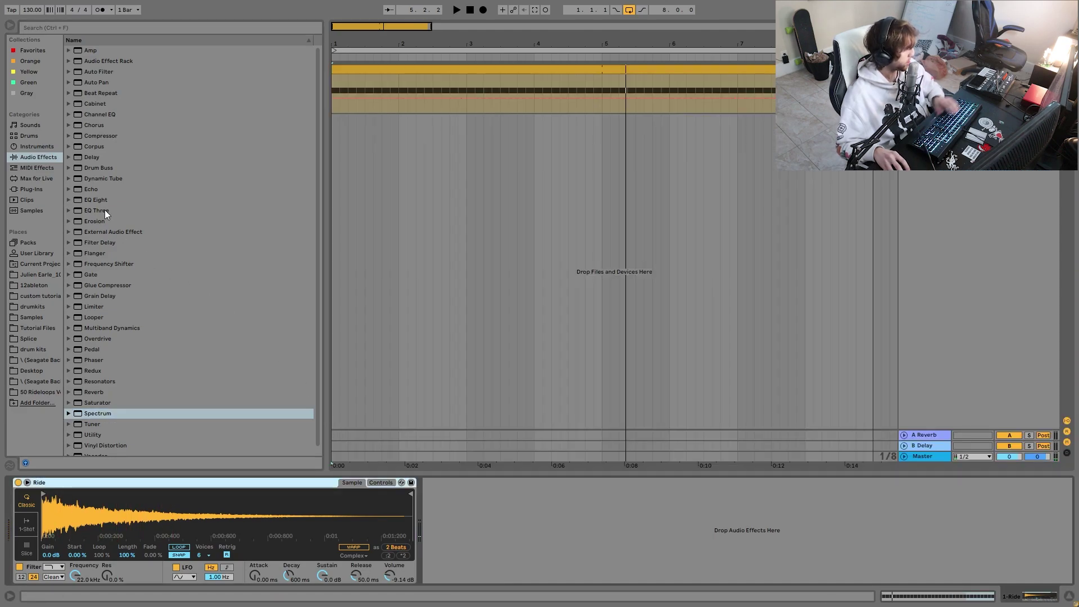
Add EQ Eight after the ride sampler and set band 1 to a low cut at 765 Hz
left_click_drag(101, 200, 450, 513)
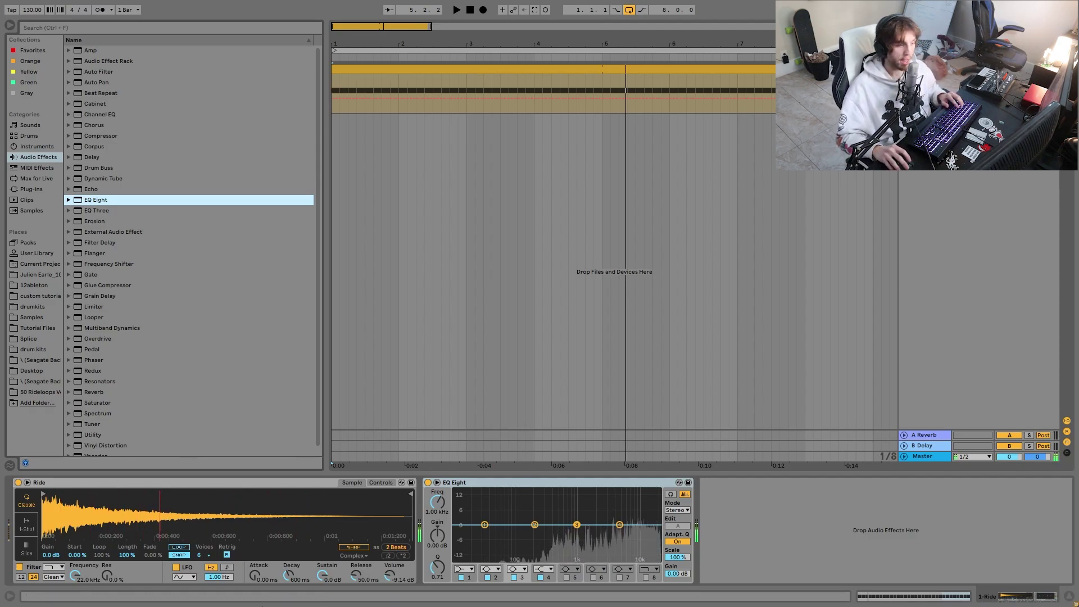
left_click(466, 570)
left_click(459, 510)
mouse_move(430, 503)
left_mouse_down()
mouse_move(431, 475)
mouse_move(431, 494)
left_mouse_up()
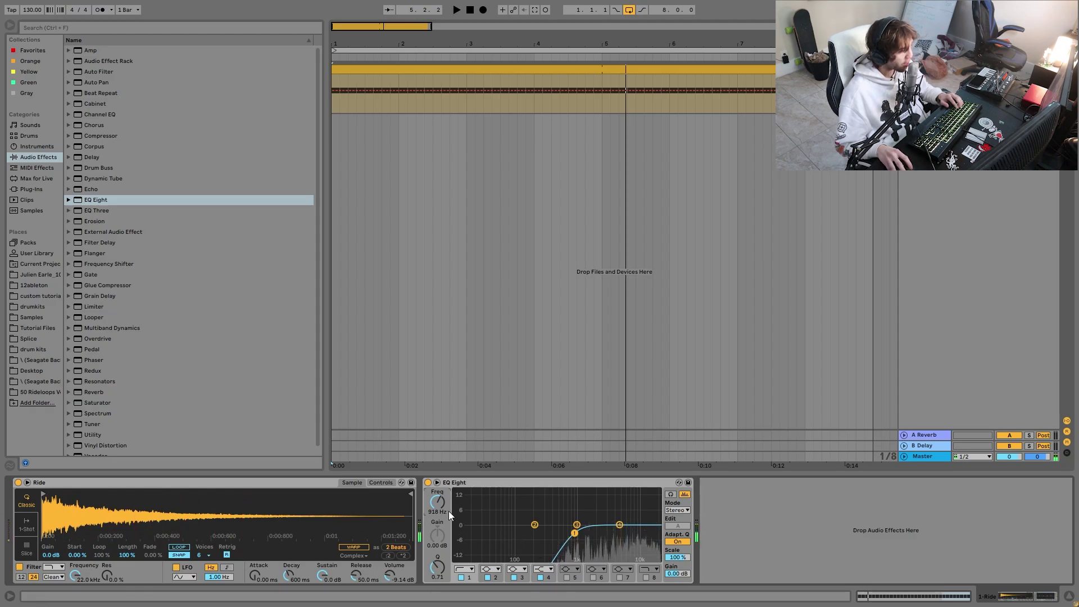
mouse_move(437, 502)
left_mouse_down()
mouse_move(438, 491)
mouse_move(437, 503)
left_mouse_up()
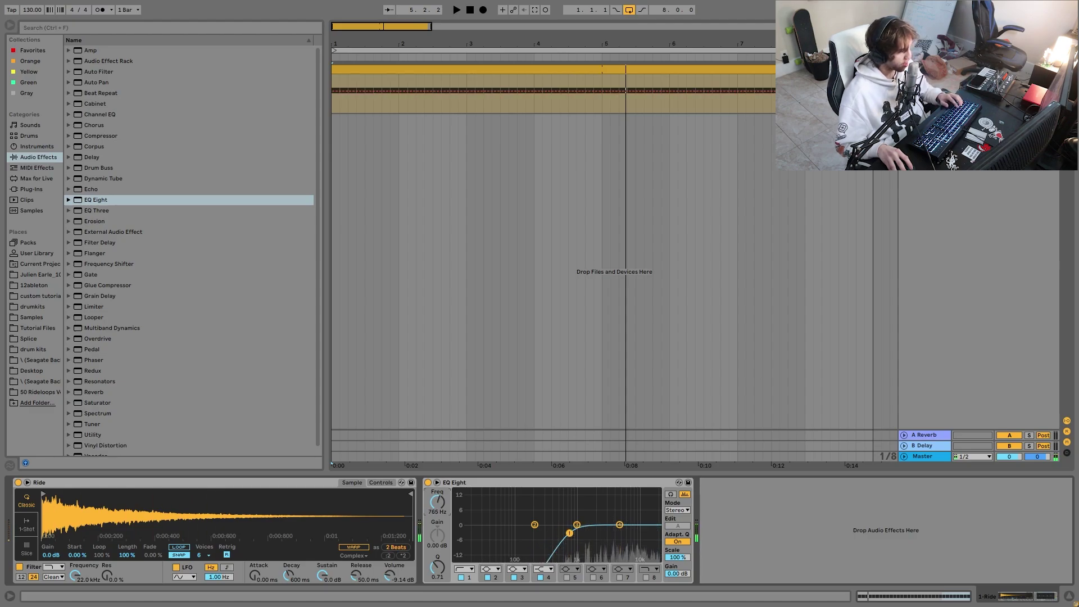
Boost the ride's high frequencies slightly with EQ Eight's band 4 shelf, just above 5 kHz
left_click(620, 525)
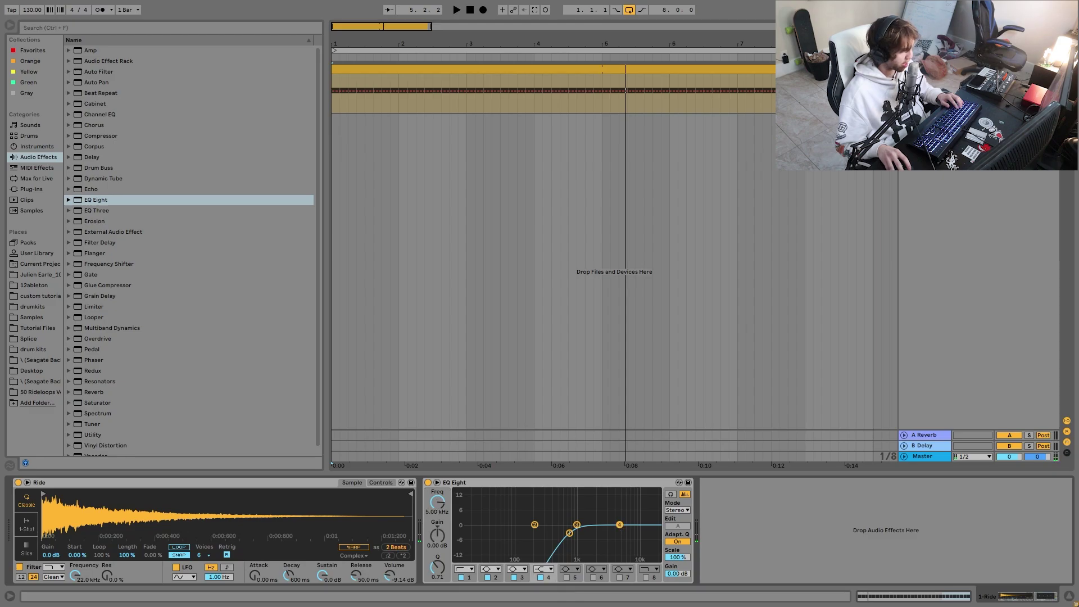
left_click_drag(628, 518, 623, 516)
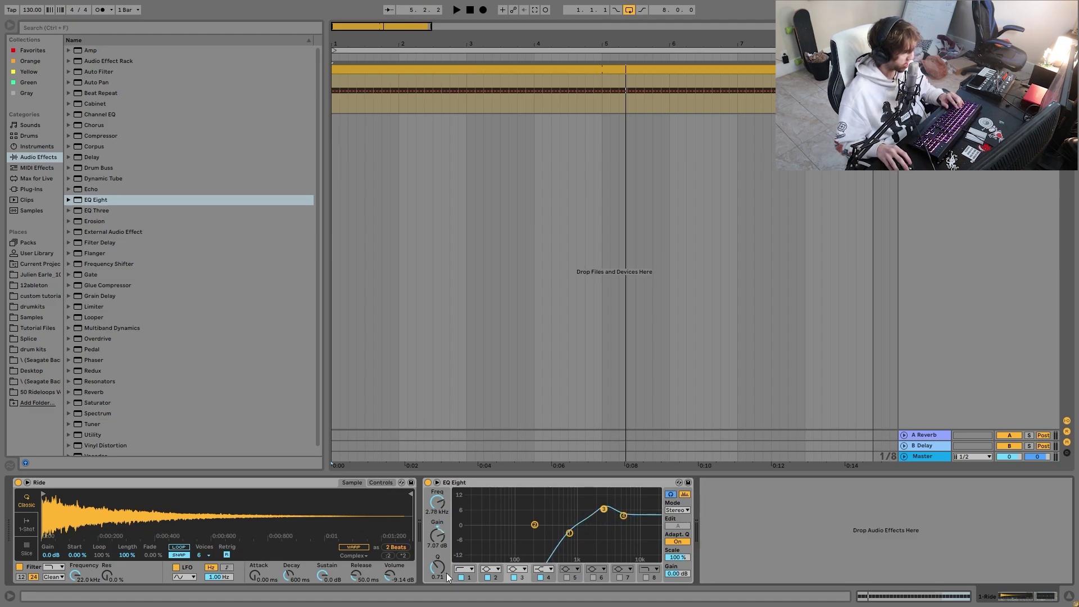
Sweep EQ Eight's band 3 with a Q of 4.72 to 3.75 kHz, cut it to about -9 dB and switch the band off
left_click_drag(437, 574, 436, 557)
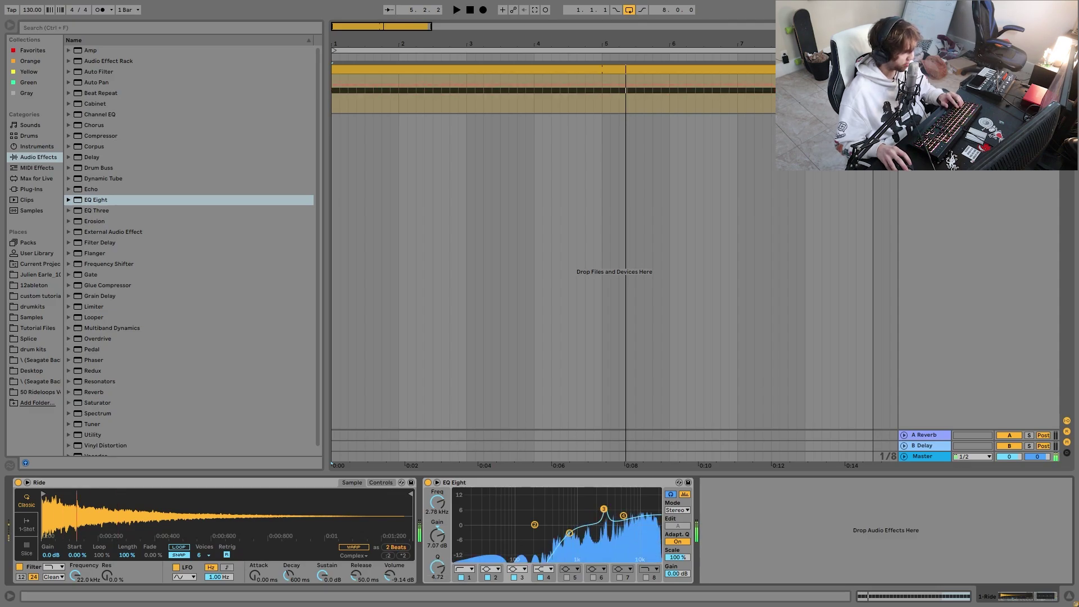
left_click_drag(604, 509, 612, 491)
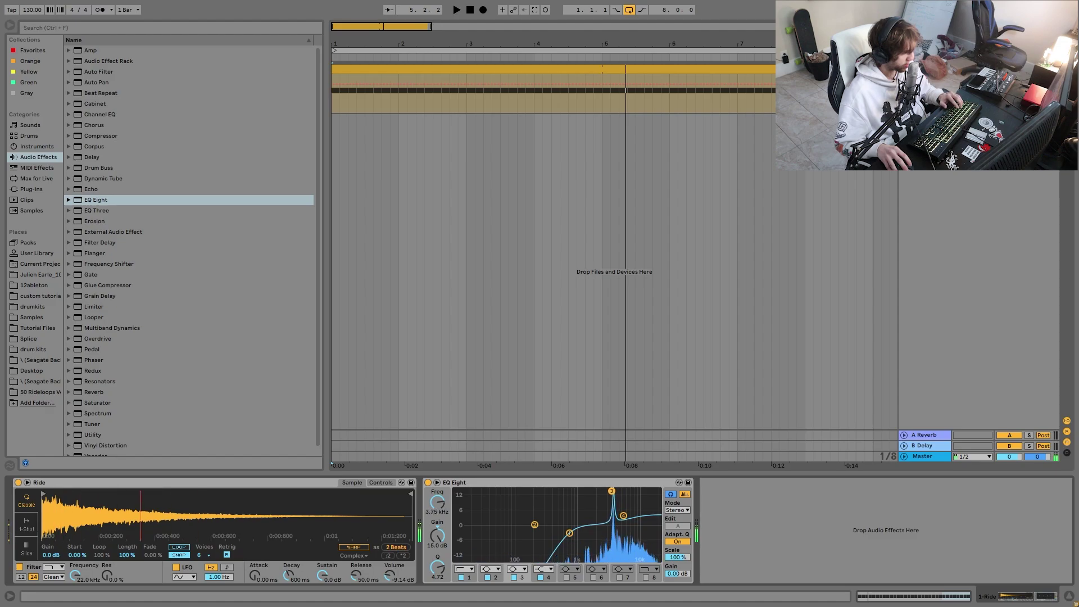
left_click_drag(612, 490, 612, 491)
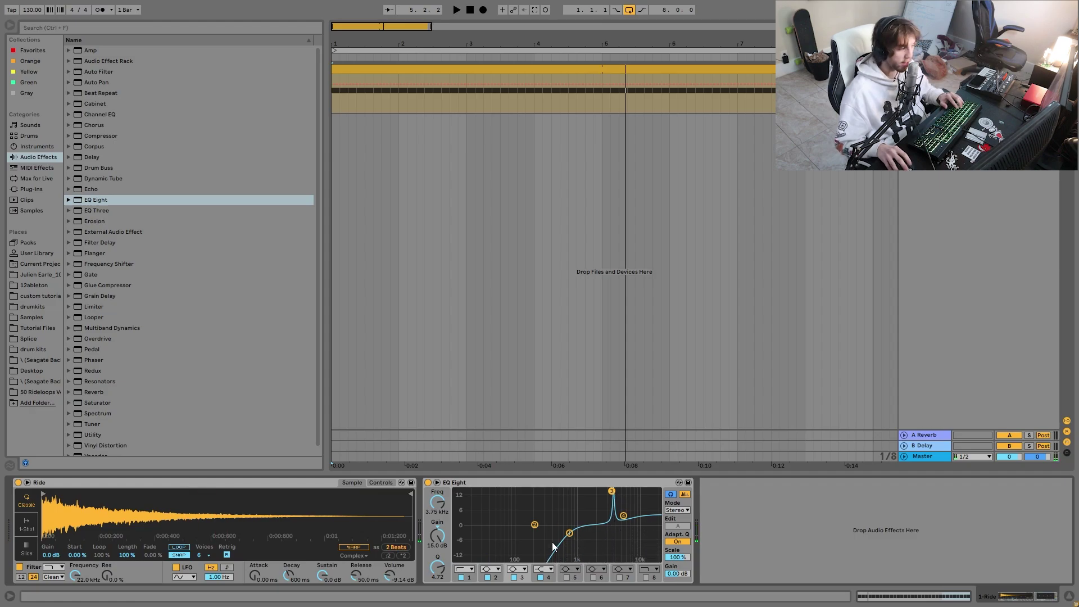
left_click_drag(451, 538, 451, 596)
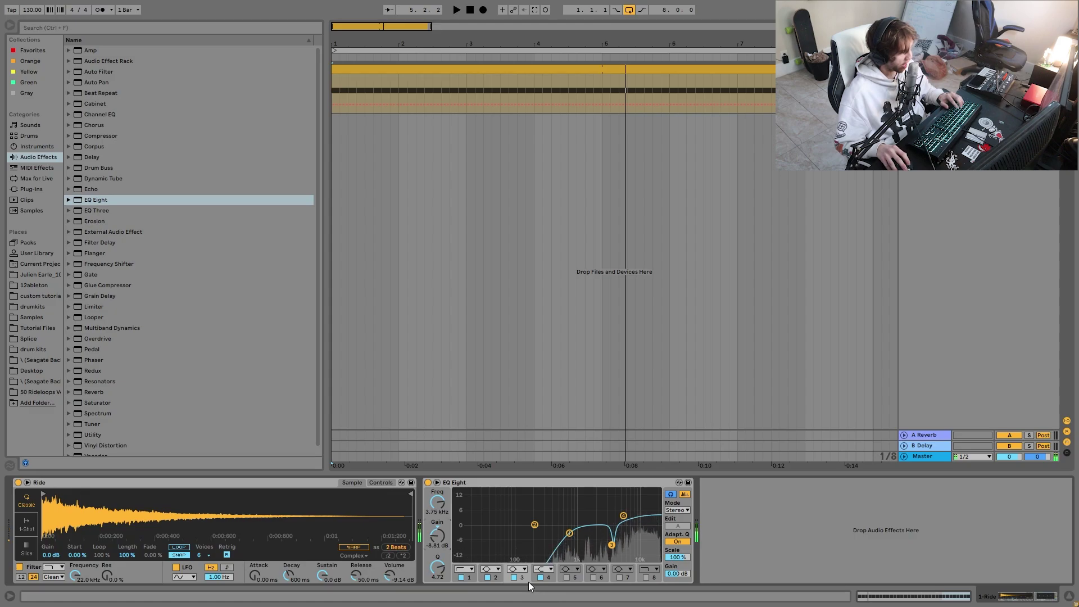
left_click(514, 578)
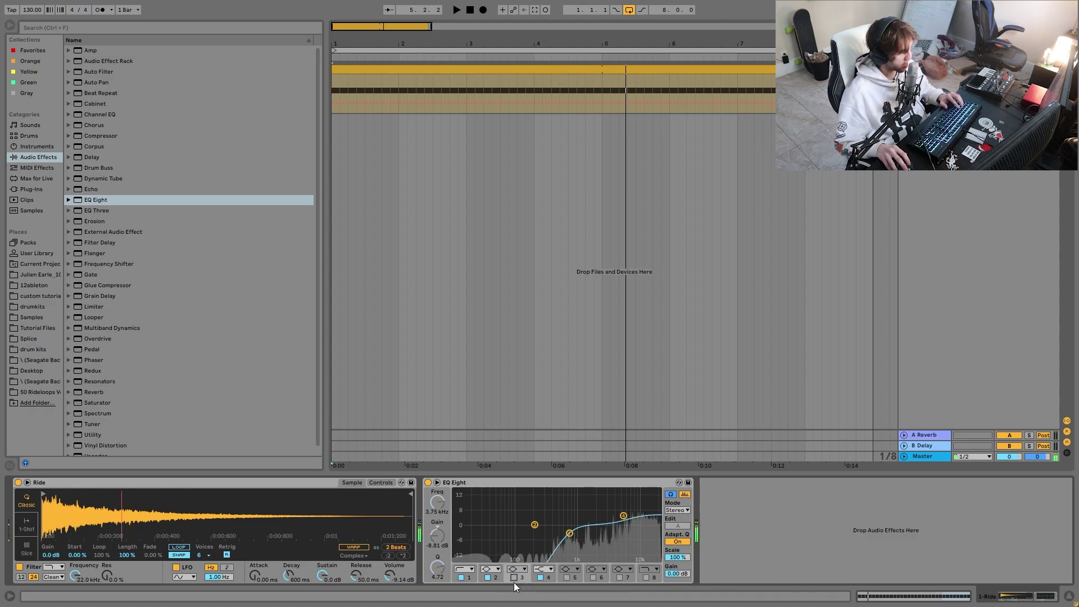
Re-enable EQ Eight's band 3 and tune band 2 to a narrow cut of -2.86 dB at 2.84 kHz with a Q of 14.1
left_click(514, 578)
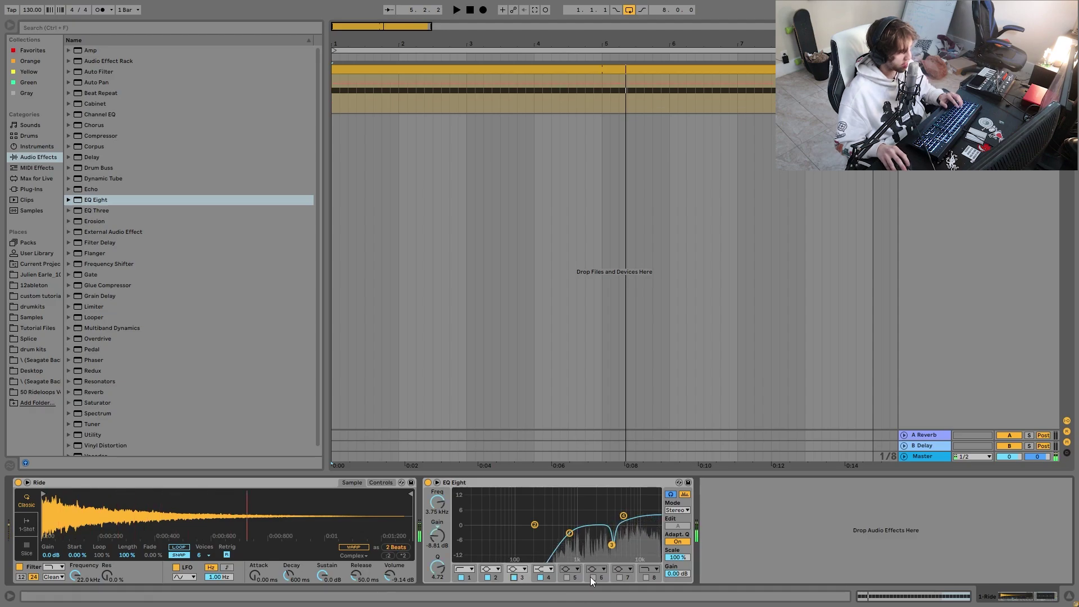
left_click_drag(535, 524, 589, 504)
left_click_drag(444, 566, 444, 541)
left_click_drag(589, 504, 604, 520)
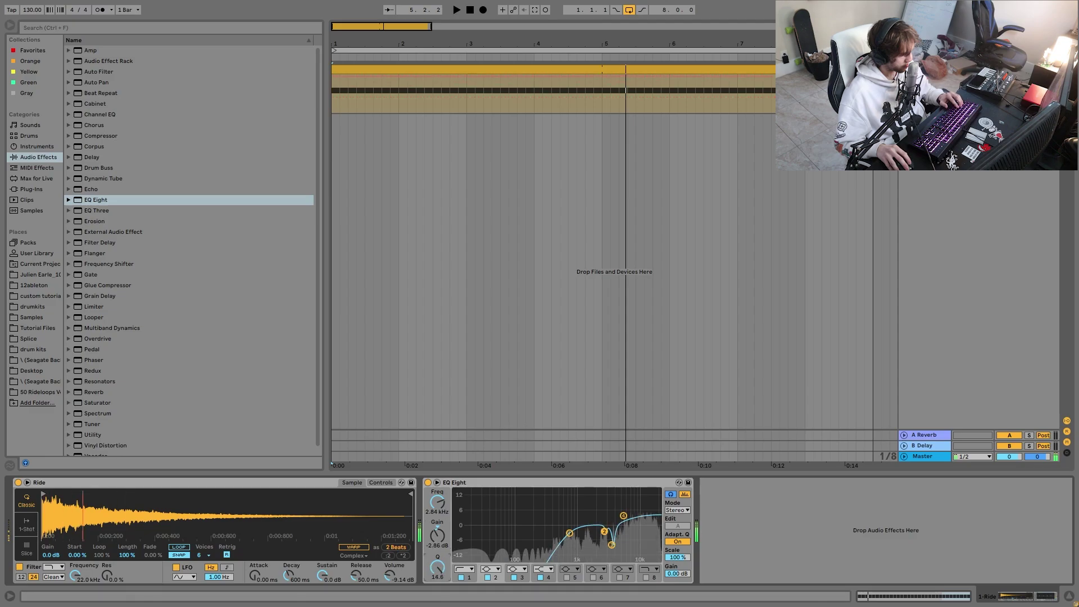
Compare the ride with EQ Eight bypassed and active, reduce band 3's cut, and lower band 1's low cut to 639 Hz
left_click(428, 482)
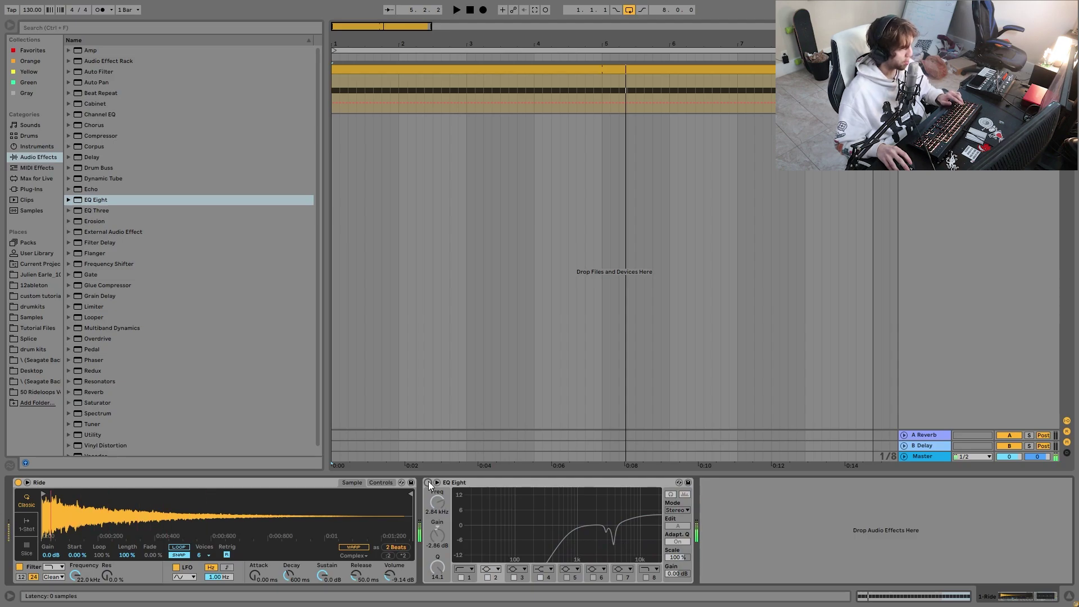
left_click(429, 482)
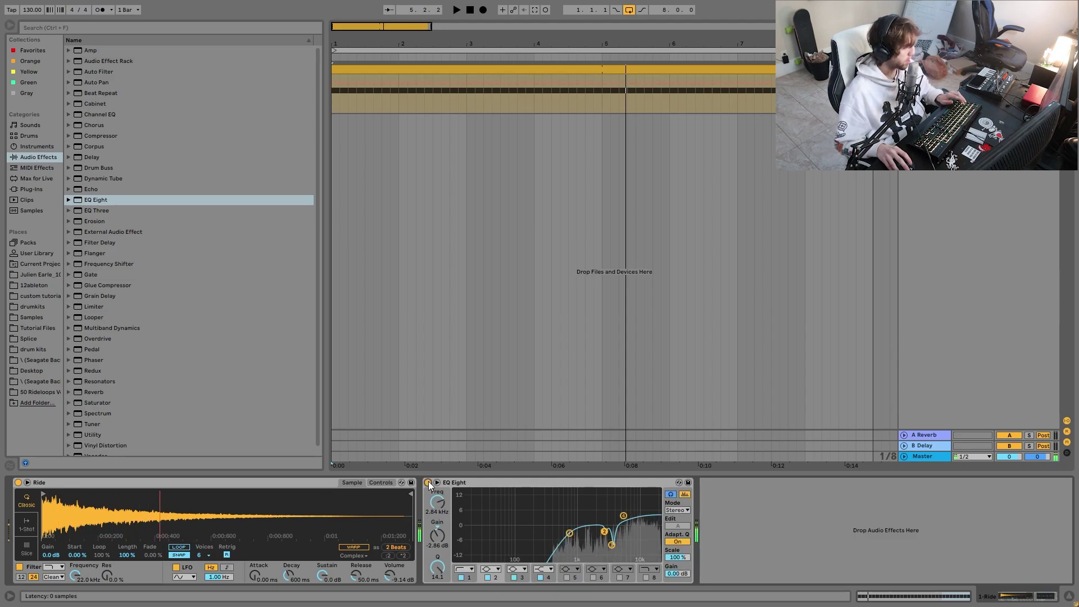
left_click(611, 547)
left_click_drag(612, 532, 564, 531)
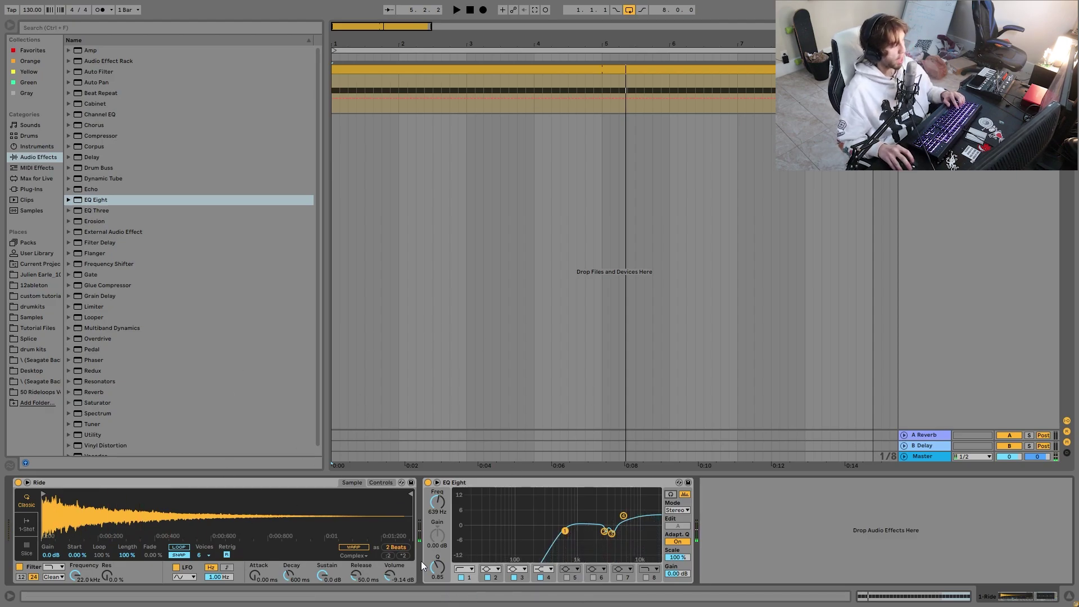
Open the ride MIDI clip, move the C3 note at 1.1.3 to 1.1.1 and lengthen it to one beat
double_click(415, 71)
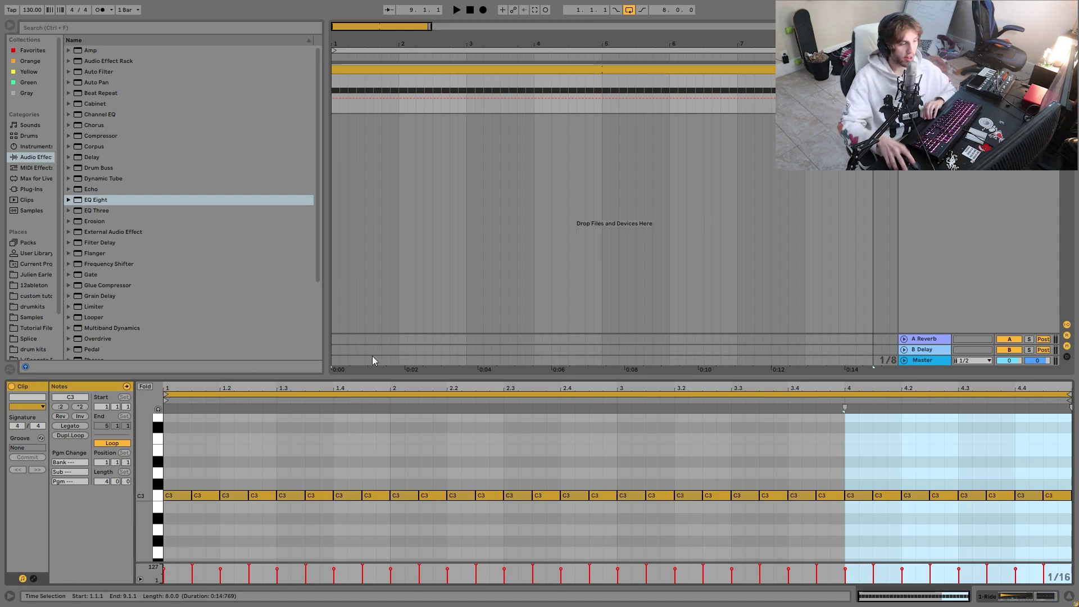
left_click(207, 495)
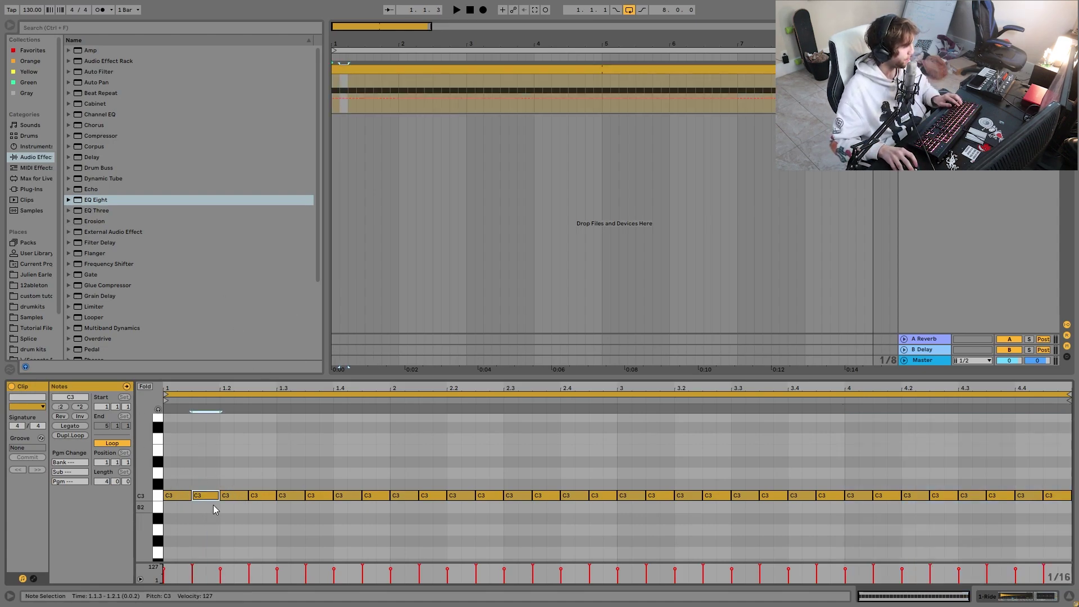
key("Left")
key("Left")
key("shift+Right")
key("shift+Right")
Duplicate the one-beat C3 note repeatedly until a note sits on every beat through the end of bar 4
key("ctrl+d")
key("ctrl+d")
key("ctrl+d")
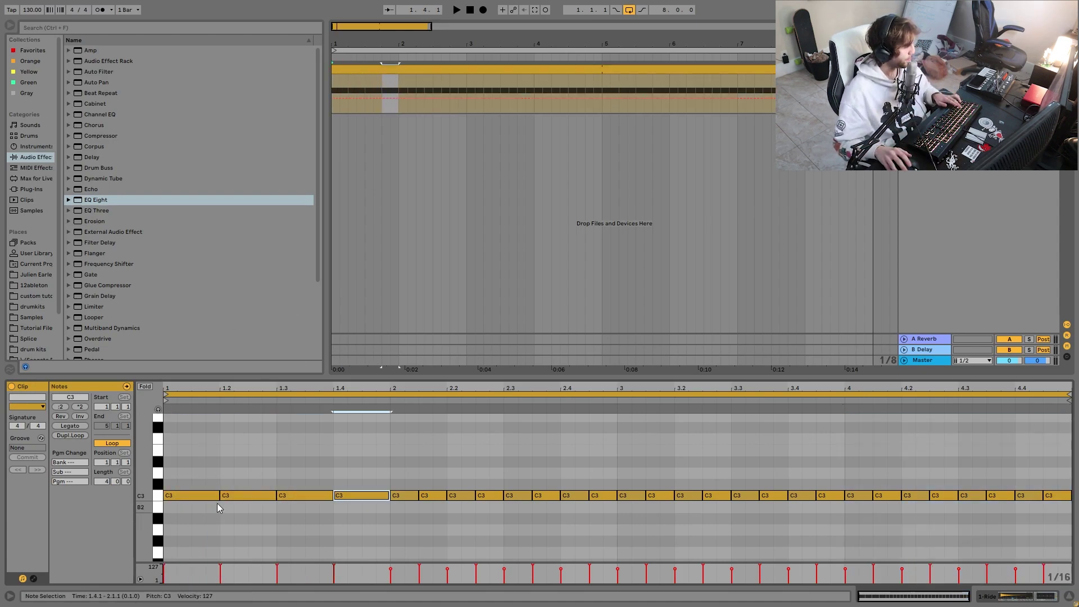
key("ctrl+d")
key("ctrl+d")
key("ctrl+d")
key("ctrl+d")
key("ctrl+d")
key("ctrl+d")
key("ctrl+d")
key("ctrl+d")
key("ctrl+d")
key("ctrl+d")
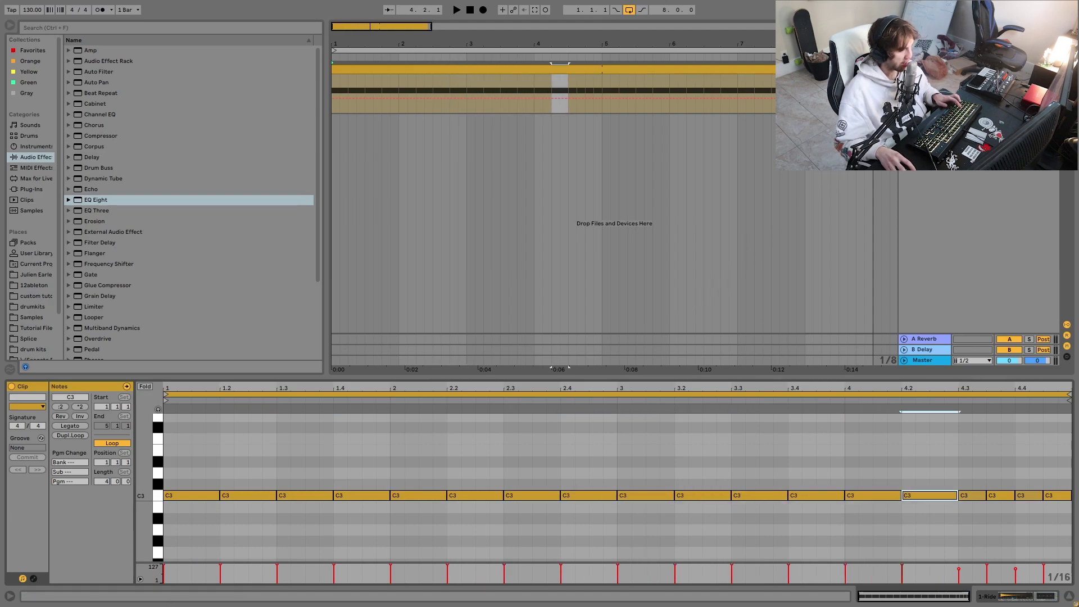
key("ctrl+d")
key("ctrl+d")
Add Kick 9.wav from the 50 Rideloops pack's Bonus Rumble kicks folder to a new audio track at bar 1
scroll(40, 315, "down", 2)
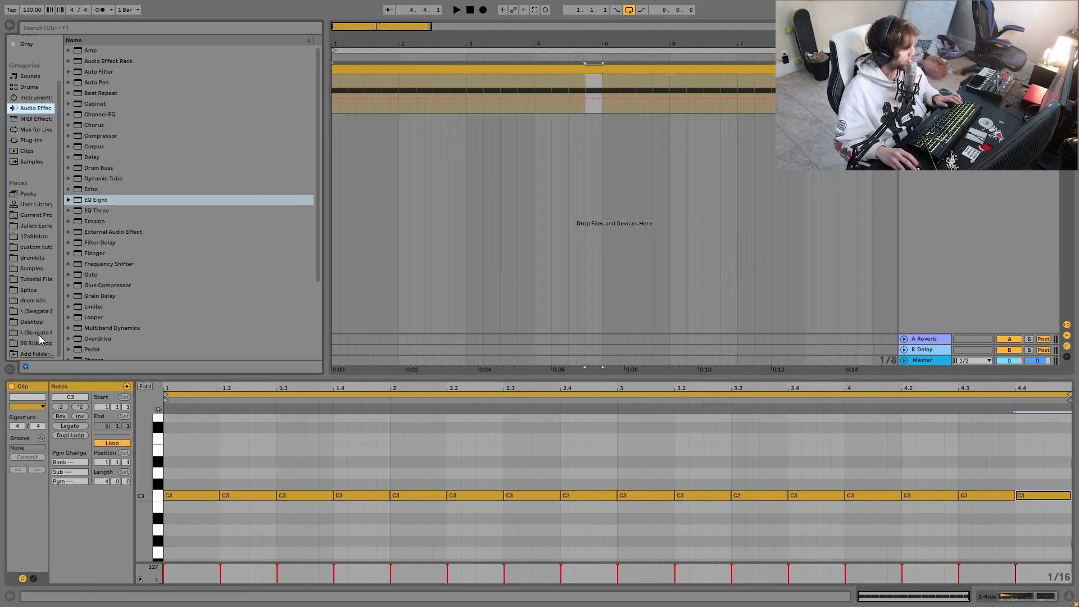
left_click(43, 340)
left_click(68, 72)
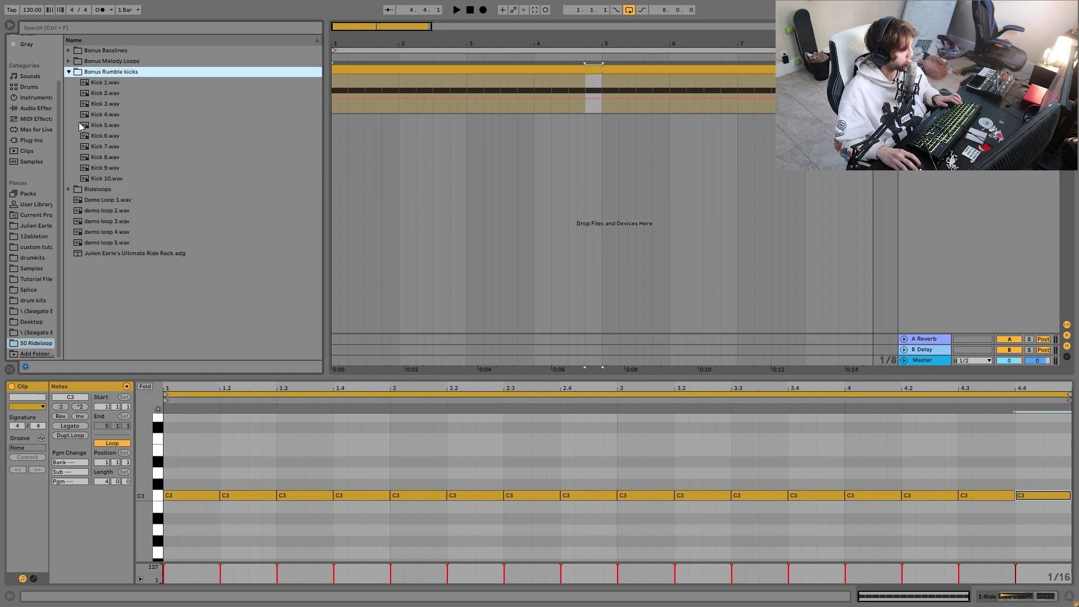
left_click_drag(106, 175, 201, 173)
left_click_drag(111, 177, 333, 133)
left_click(101, 167)
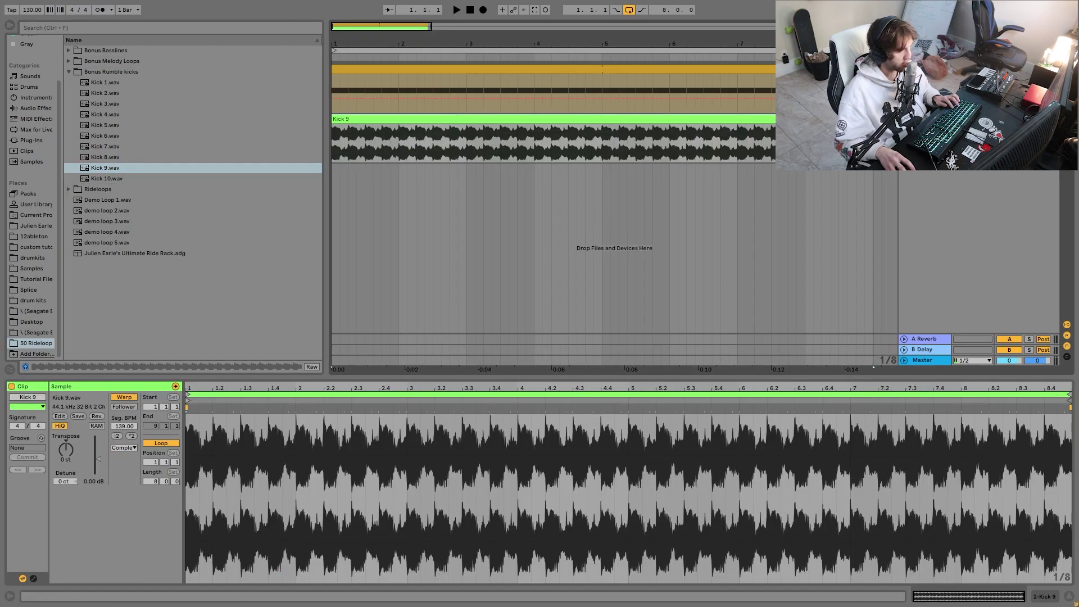
Play the kick with the ride and change the Kick 9 clip's warp mode to Re-Pitch
key("space")
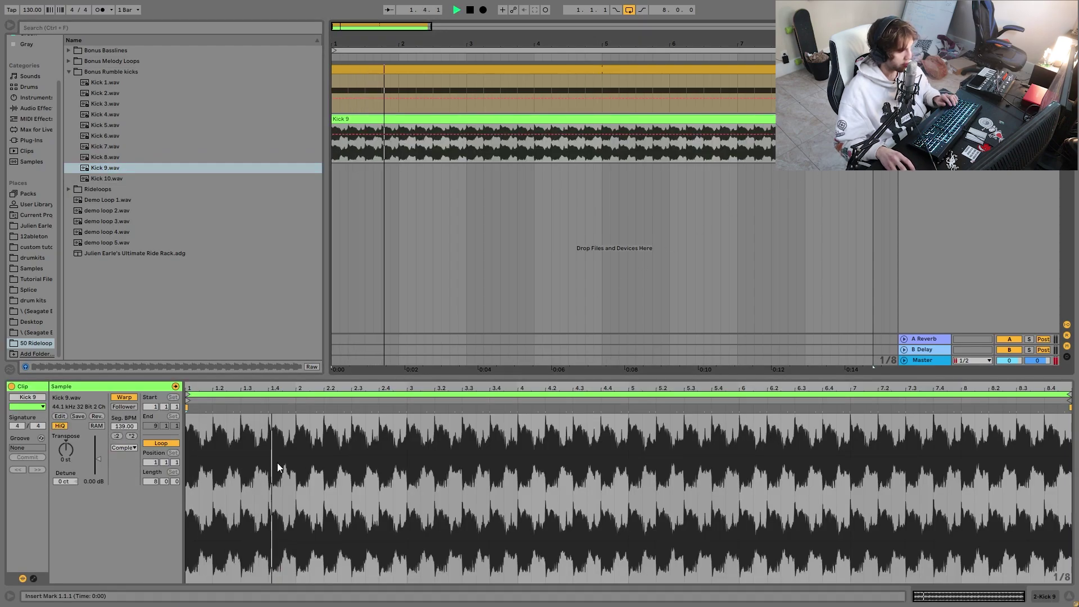
left_click(127, 453)
left_click(124, 481)
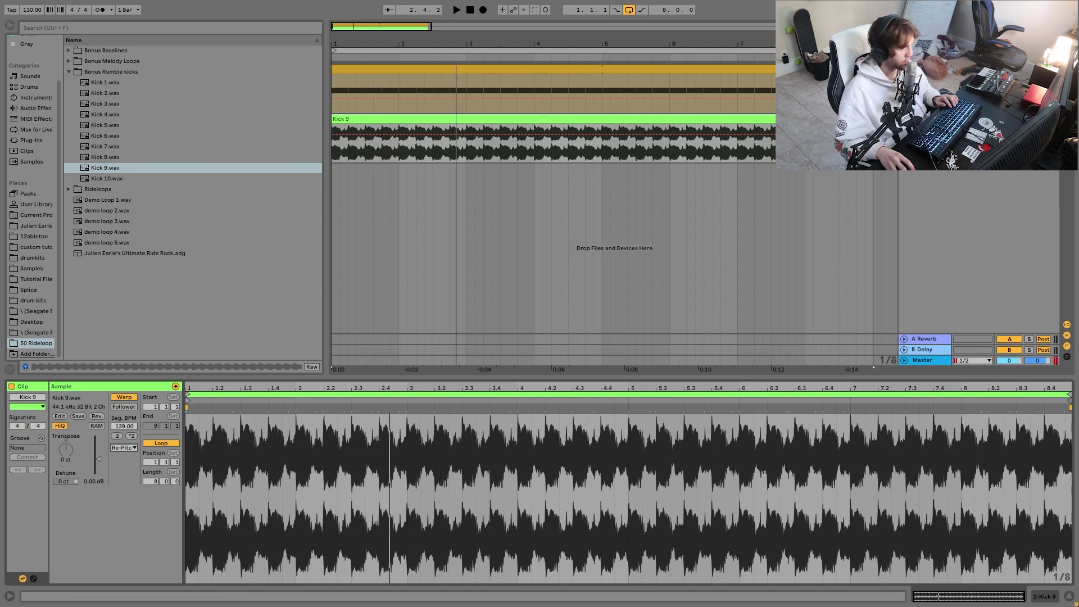
key("space")
key("space")
Shift all ride notes half a beat later, starting at 1.1.3, and play the offbeat pattern with the kick
key("Up")
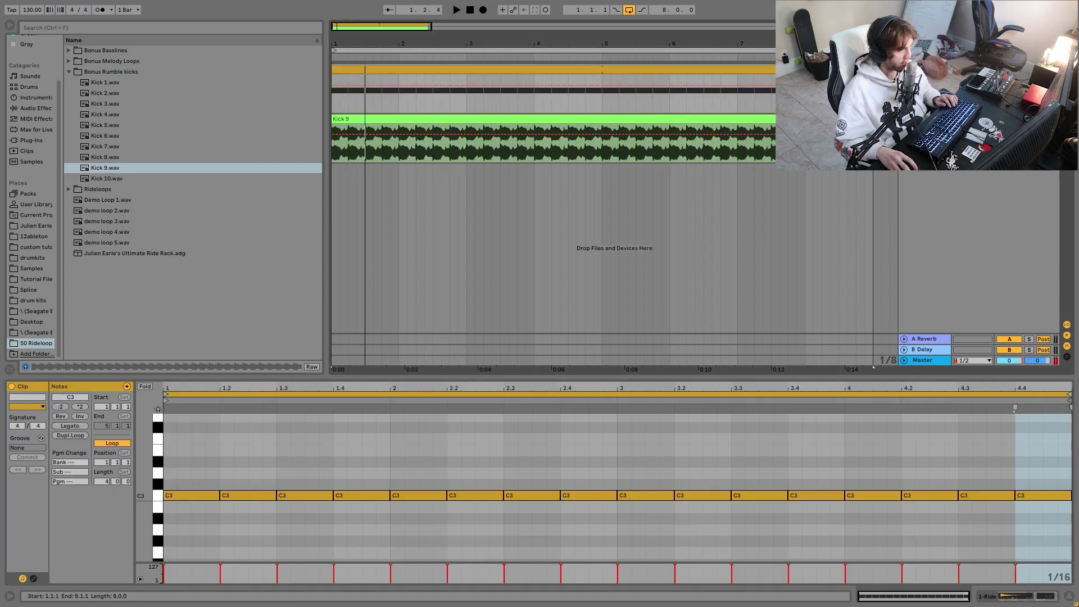
key("ctrl+a")
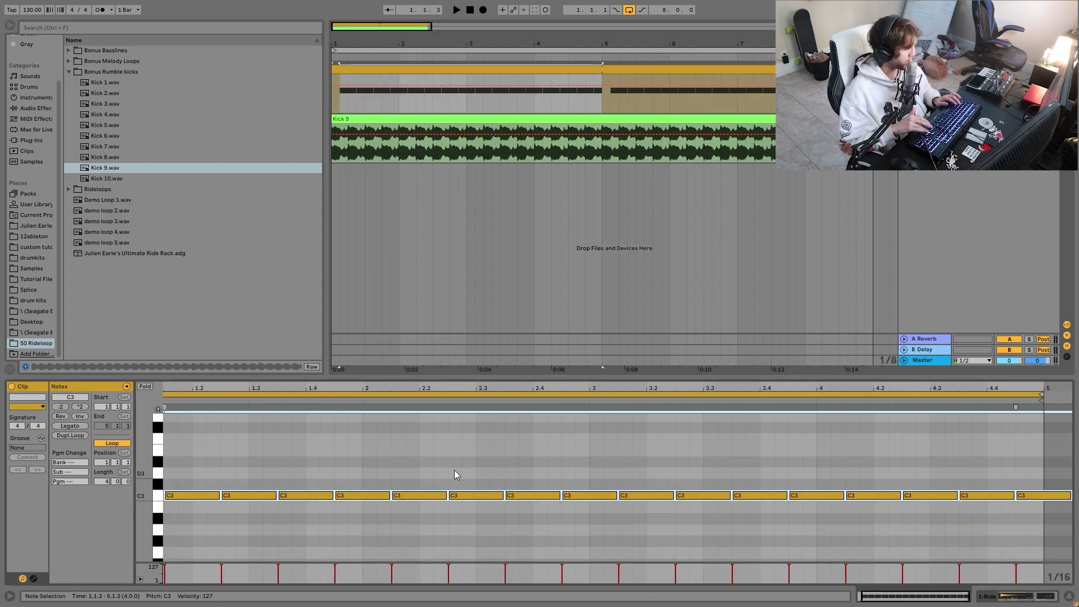
key("space")
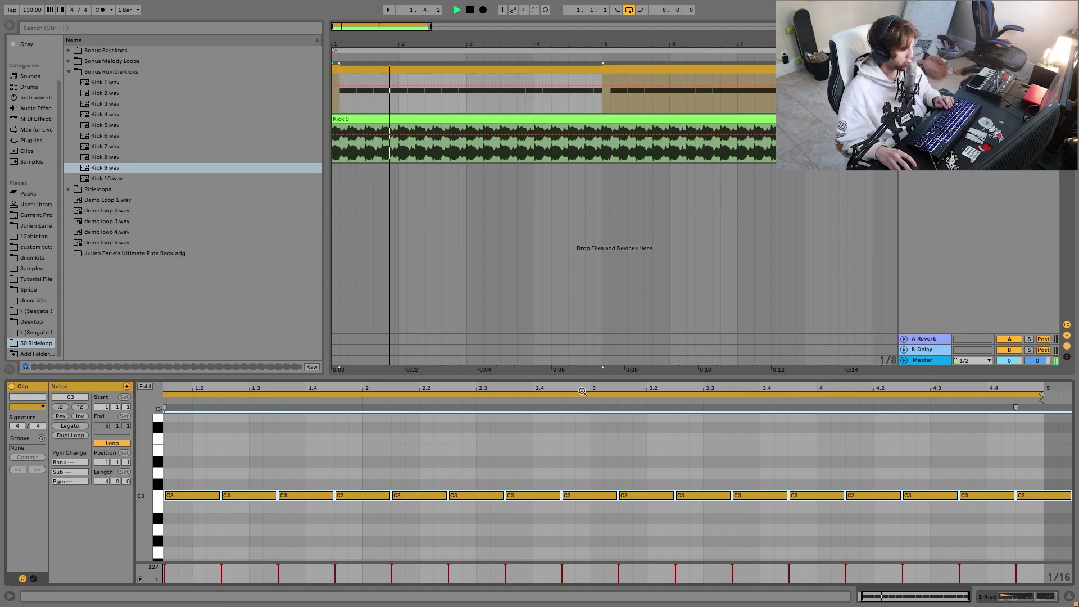
key("Right")
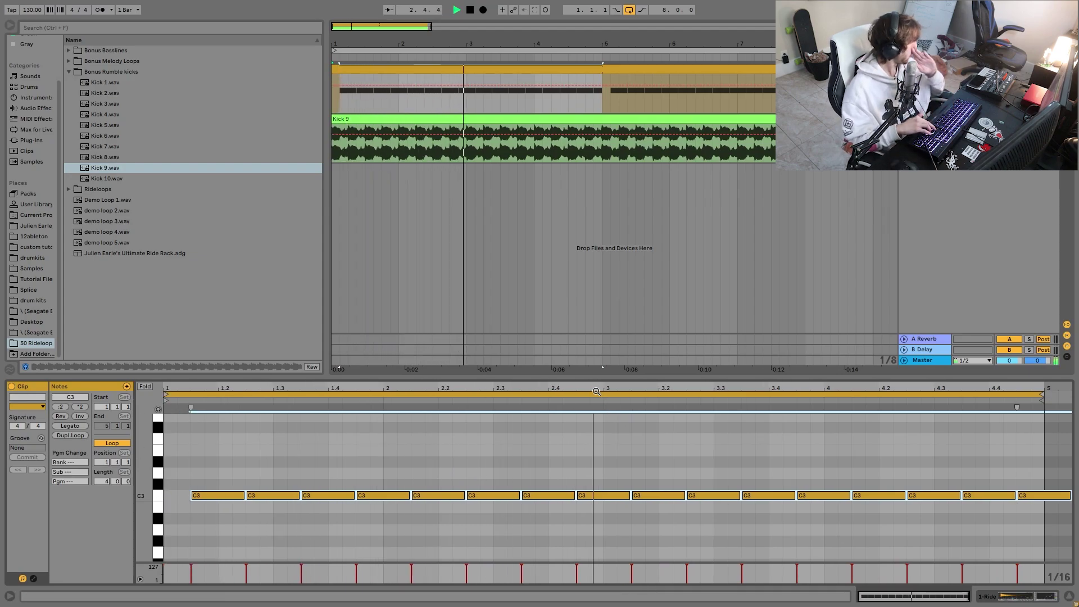
left_click(596, 391)
left_click(598, 531)
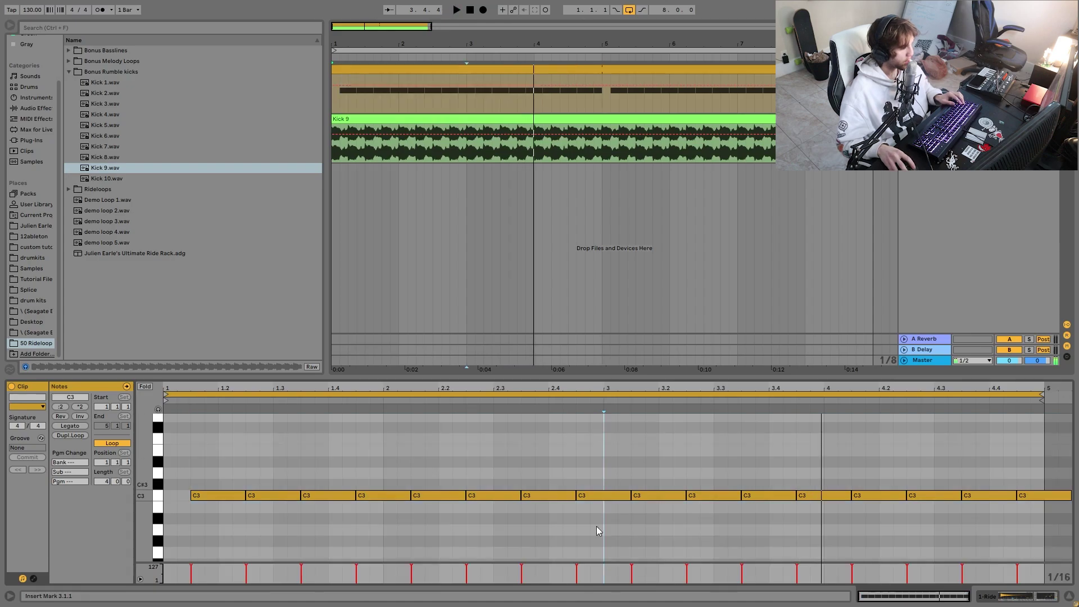
Move all ride notes back to start at 1.1.1, shorten each to half a beat and set their velocity to 64
key("ctrl+a")
key("Left")
key("Left")
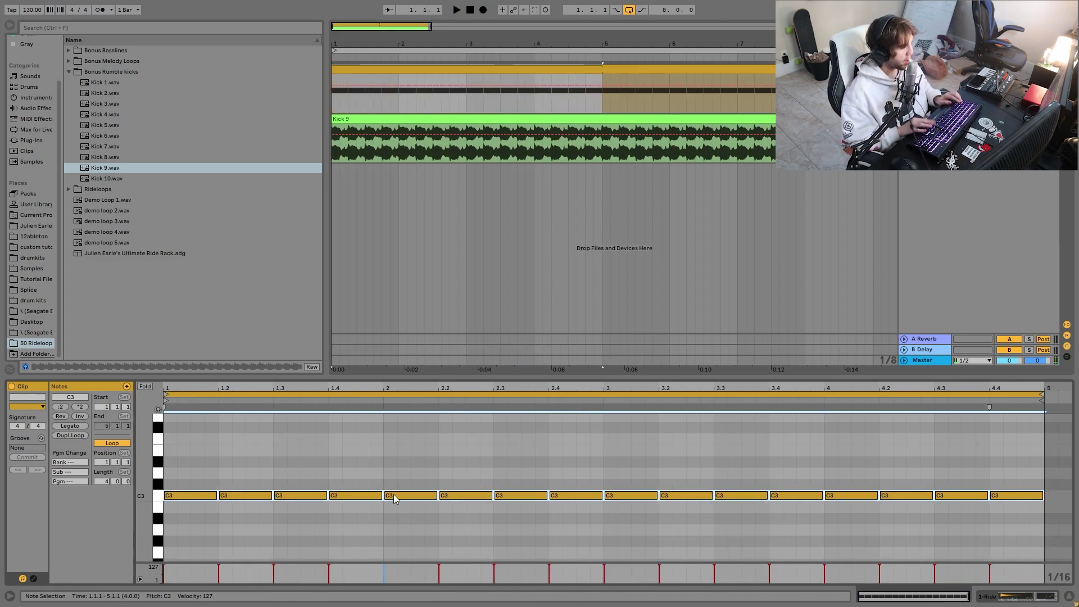
key("shift+Left")
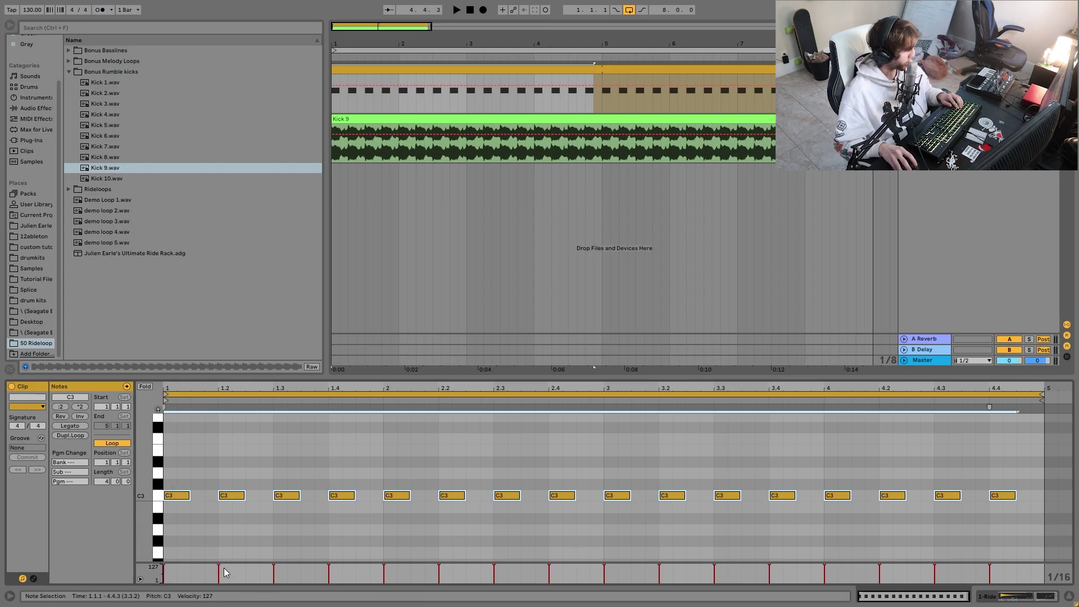
left_click_drag(218, 565, 218, 572)
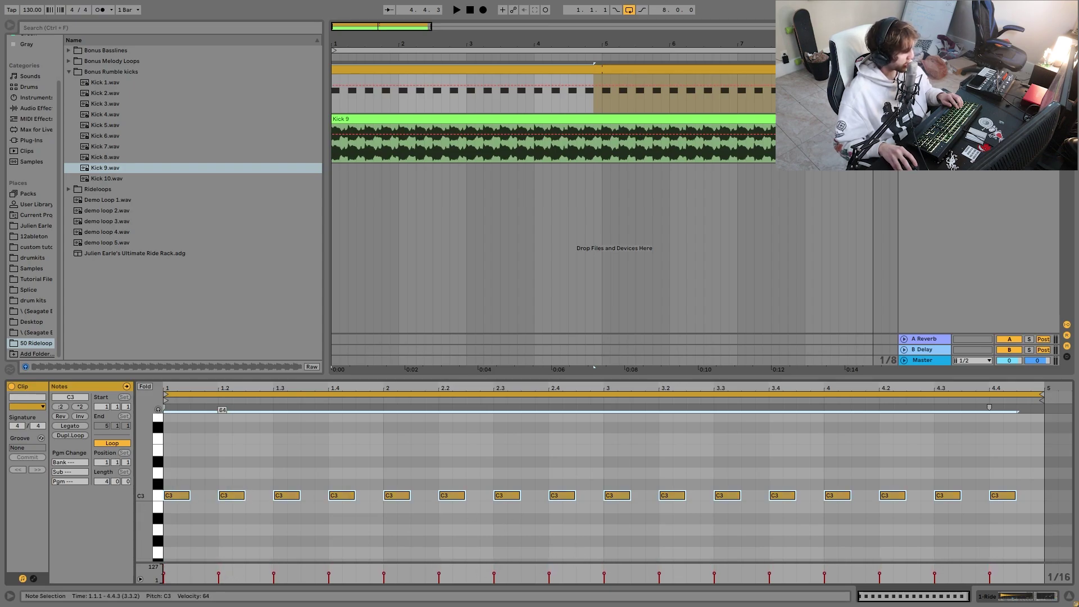
left_click(231, 542)
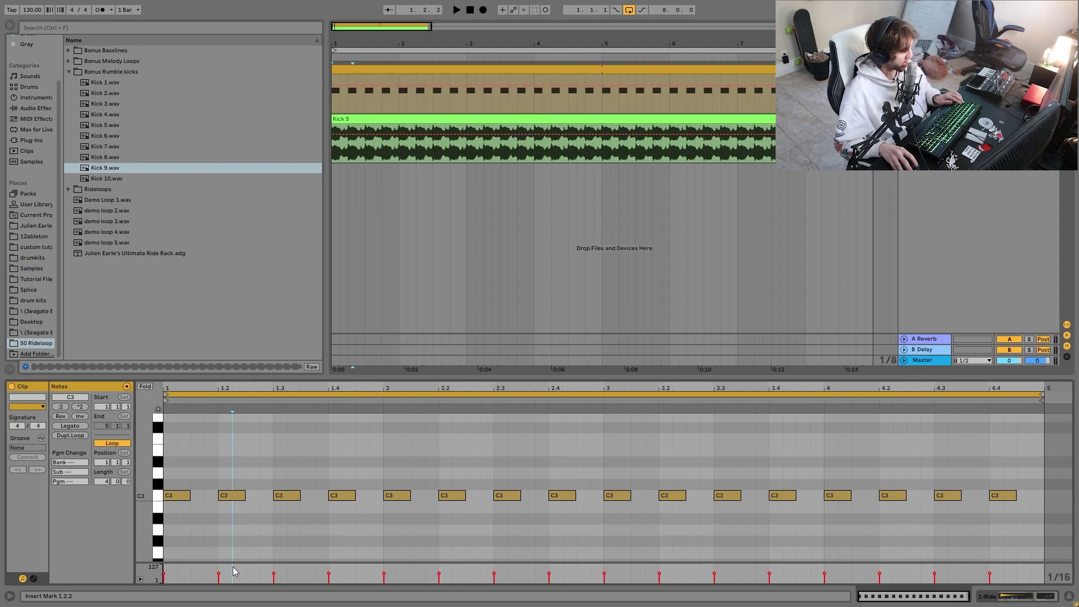
Copy the on-beat ride notes to the offbeats from 1.1.3 at velocity 127 and play the accented pattern with the kick
key("ctrl+a")
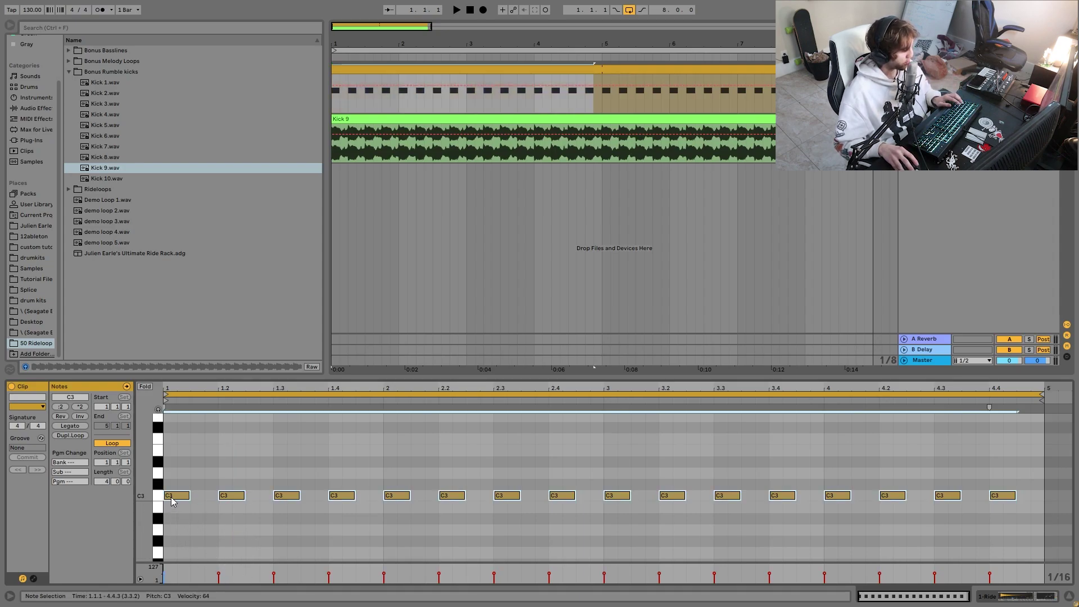
mouse_move(173, 498)
left_mouse_down()
mouse_move(191, 508)
mouse_move(191, 498)
left_mouse_up()
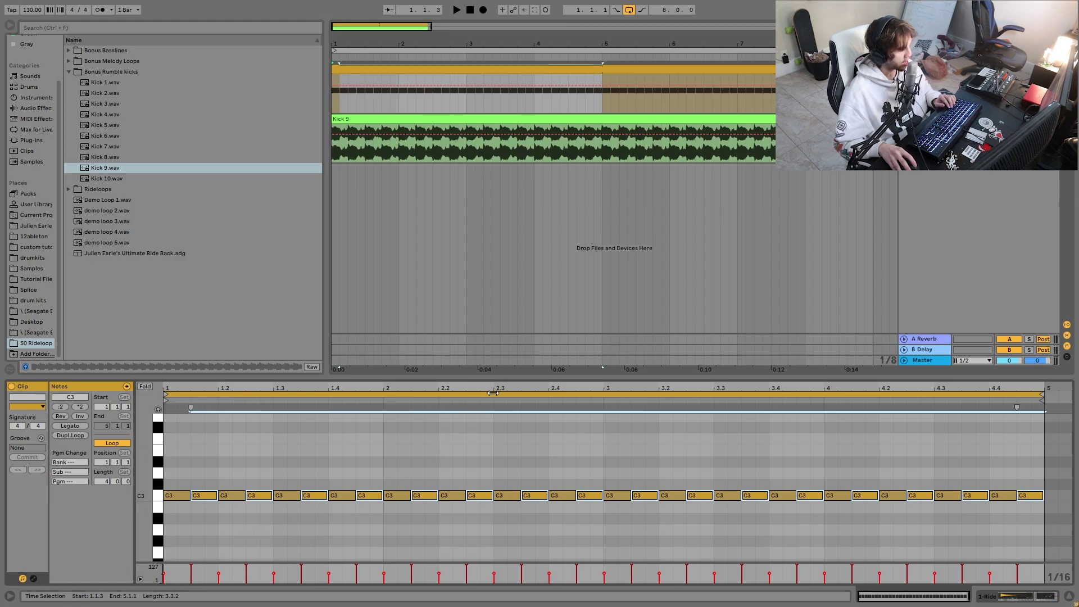
key("space")
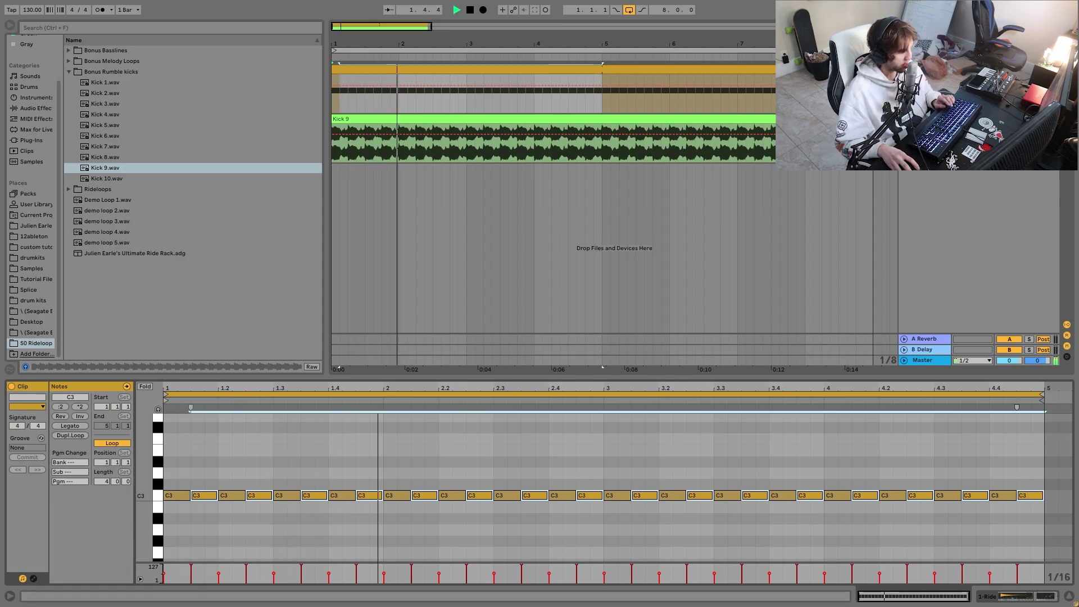
key("shift+Tab")
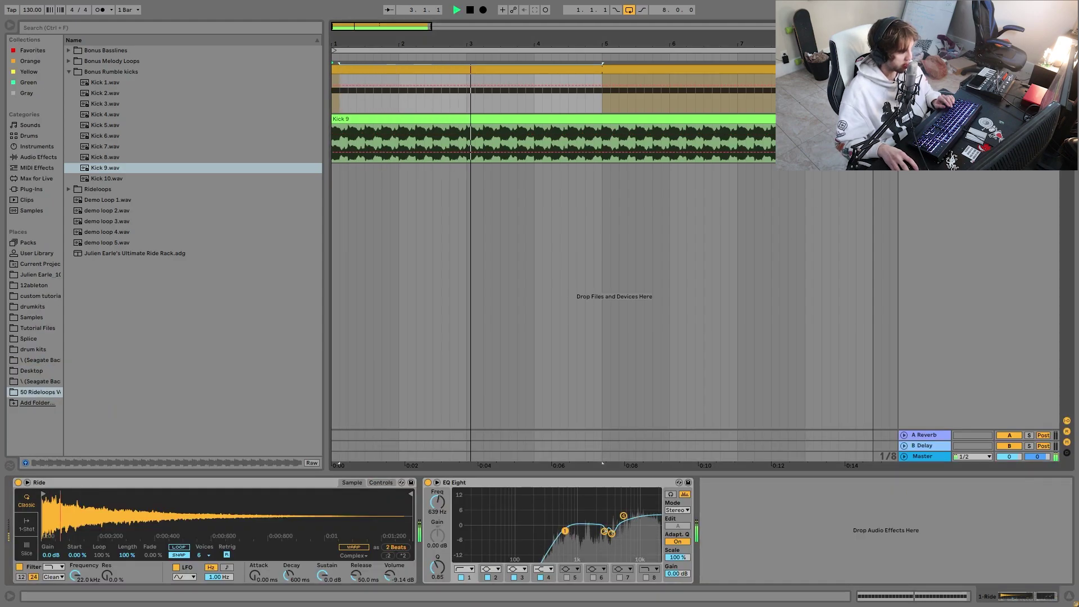
key("space")
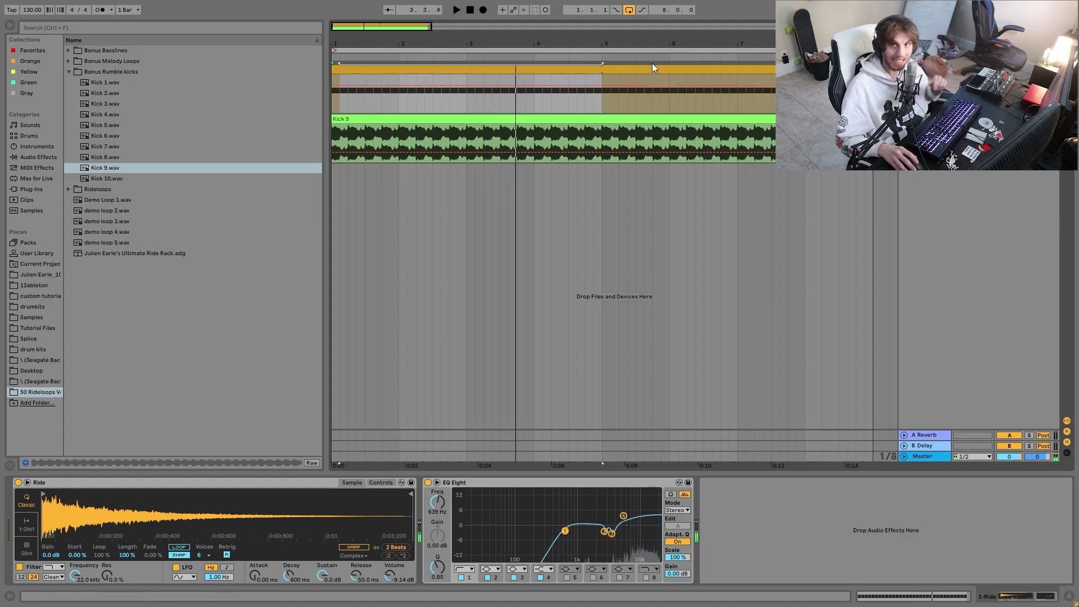
key("space")
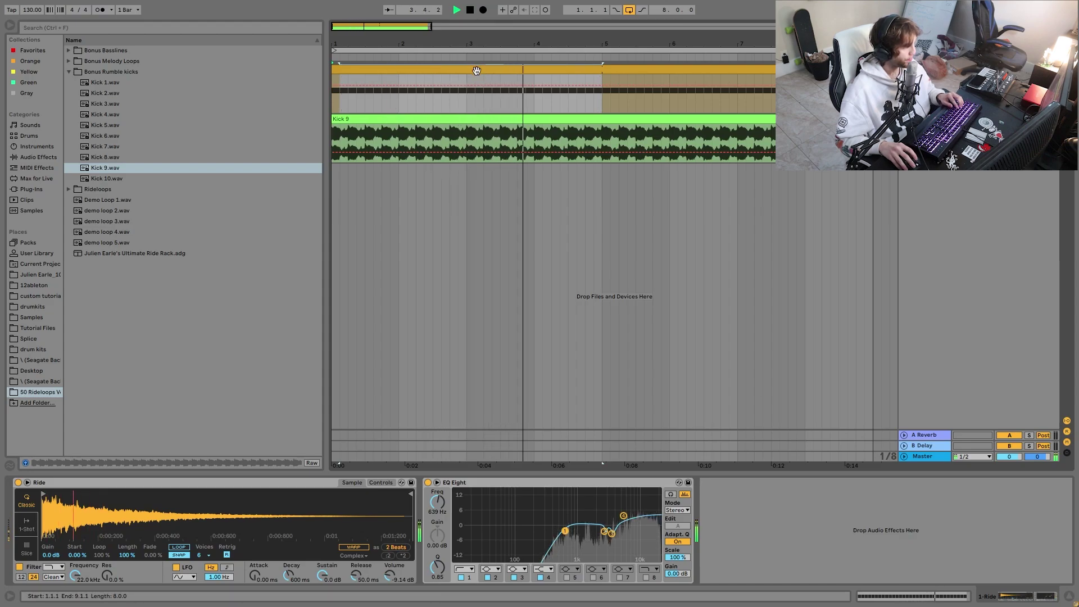
key("space")
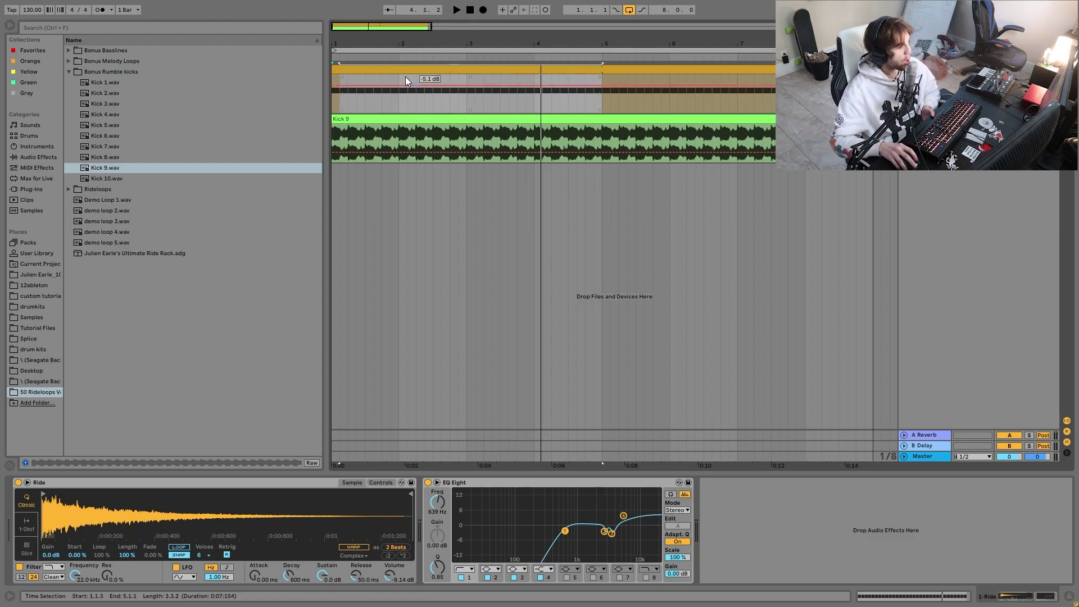
In the ride clip, move the 1.1.3 note to 1.1.2, start the following note at 1.1.4, and play the varied rhythm
double_click(452, 72)
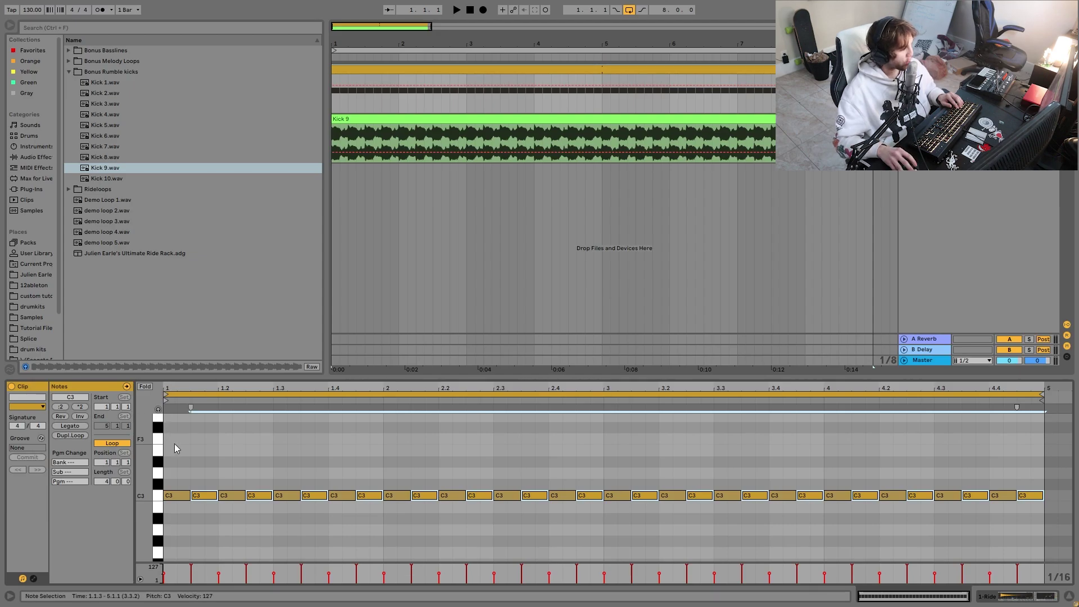
left_click(208, 496)
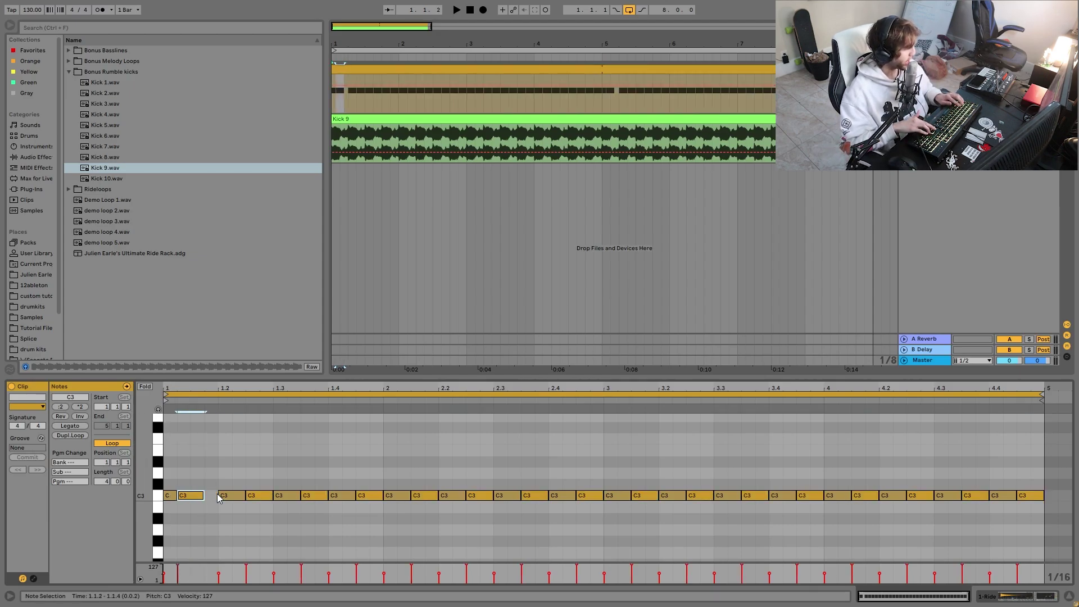
left_click_drag(218, 495, 205, 496)
key("space")
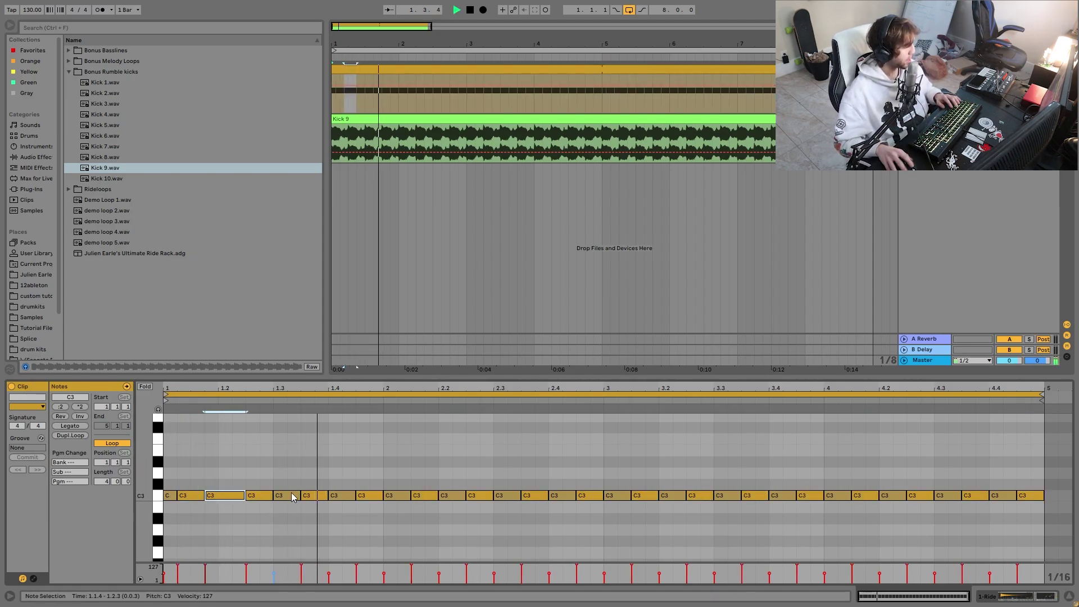
Split the ride note at 1.4.1 in two at 1.4.2, stop playback and select the note at 2.1.1
left_click(344, 495)
key("ctrl+e")
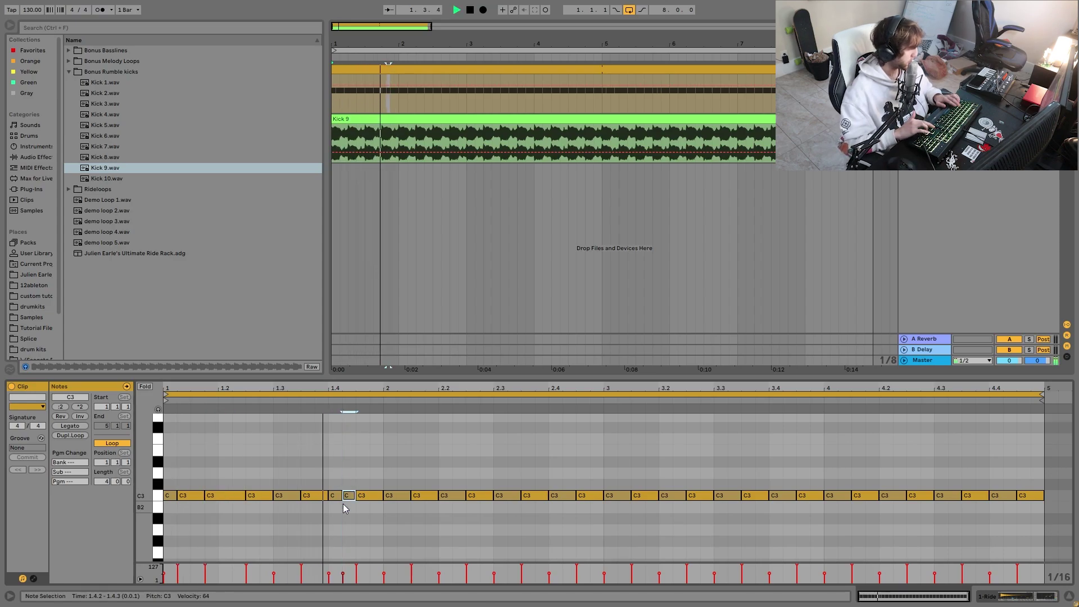
key("space")
left_click(401, 495)
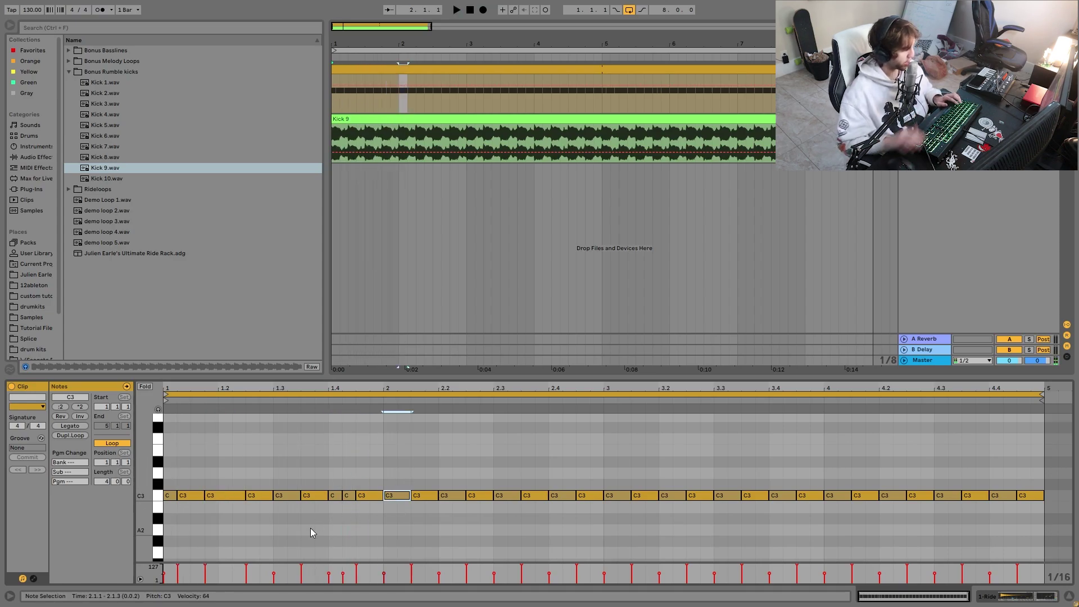
Build a one-beat ride pattern with notes at 1.1.1, 1.1.2 and 1.1.3, repeat it through bar 1 and play it
left_click_drag(194, 497, 207, 497)
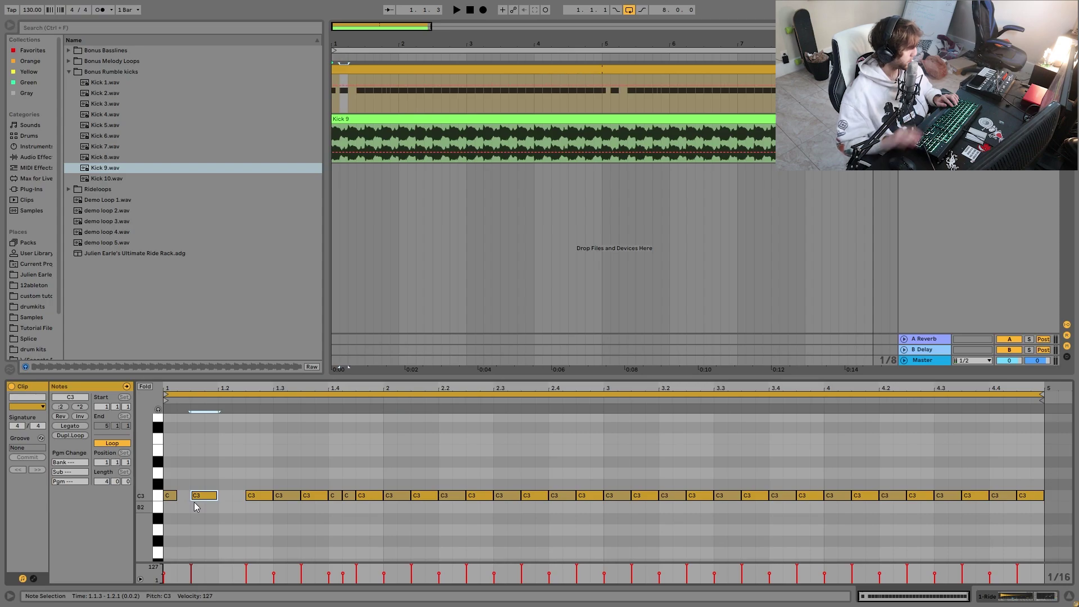
left_click(171, 483)
key("ctrl+v")
key("ctrl+v")
key("ctrl+v")
key("ctrl+v")
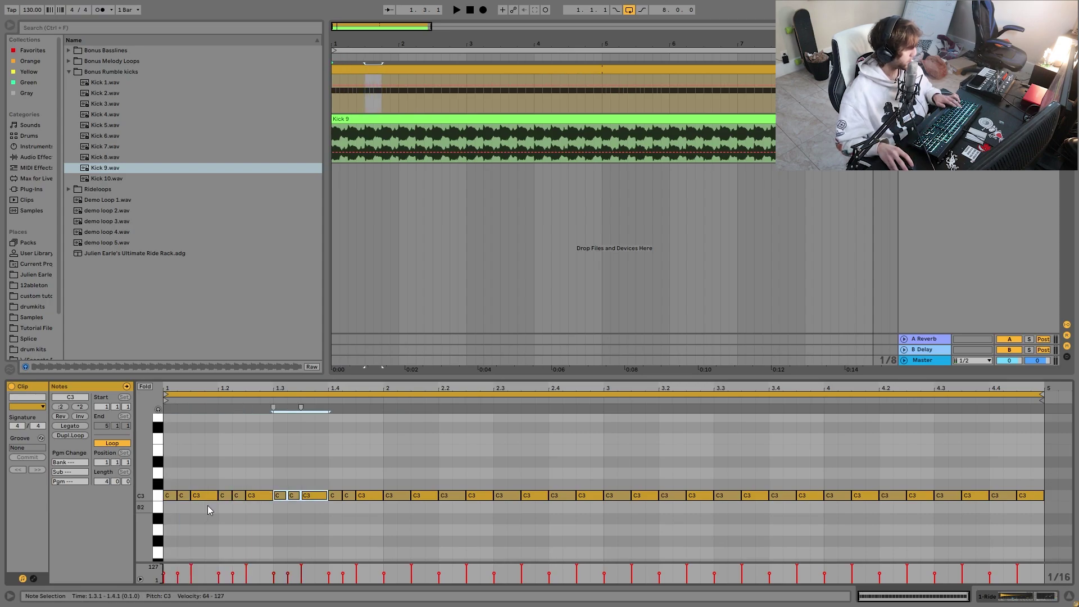
key("space")
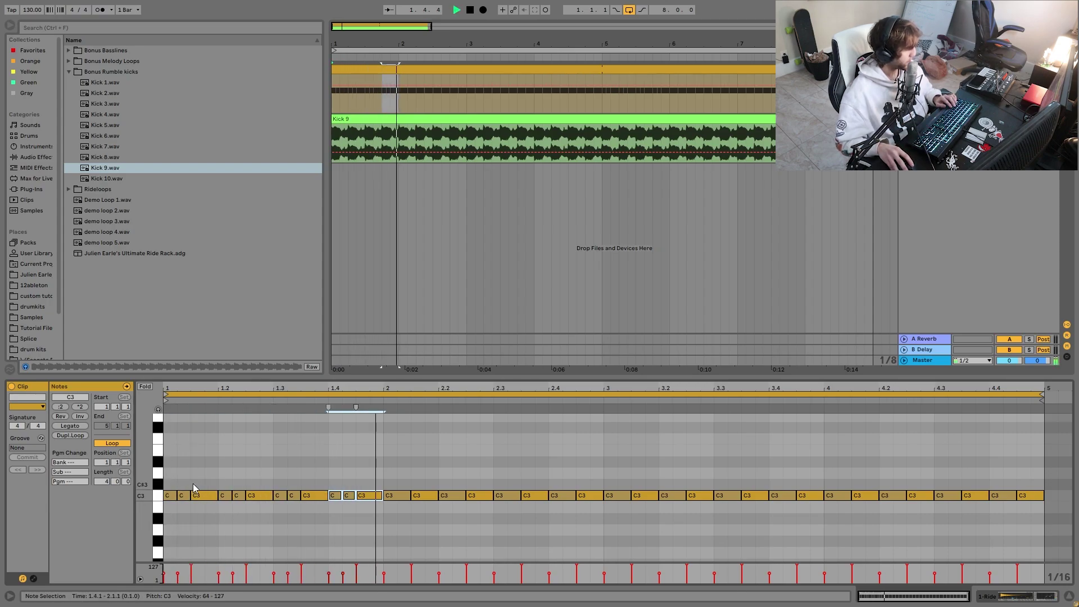
Rework beat 1 into half-beat ride notes at 1.1.1 and 1.1.3, leaving the split note on beat 2, and play it
key("space")
left_click_drag(176, 495, 252, 511)
left_click(175, 483)
key("space")
key("space")
key("space")
Duplicate the two-beat ride pattern from 1.1.1 to the end of the four-bar clip and listen to it
key("ctrl+d")
key("ctrl+d")
key("ctrl+d")
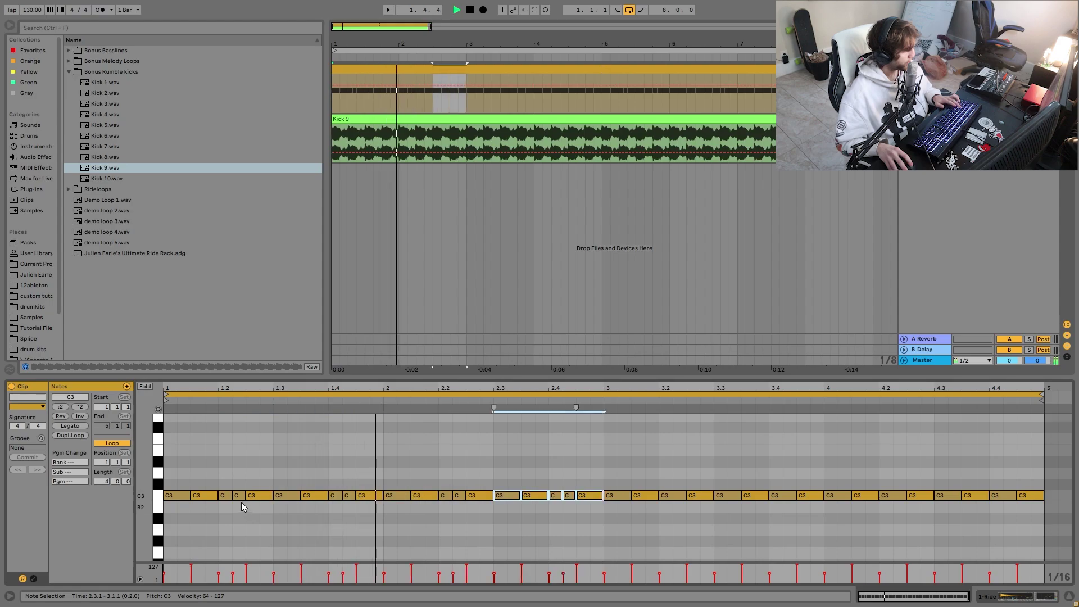
key("ctrl+d")
key("ctrl+d")
key("ctrl+d")
key("ctrl+d")
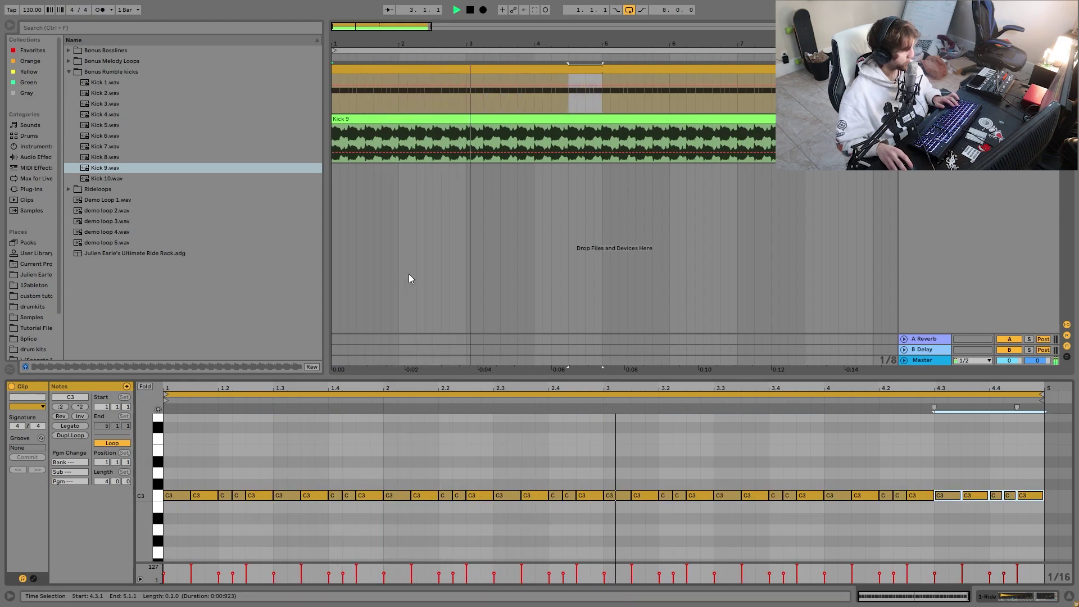
key("space")
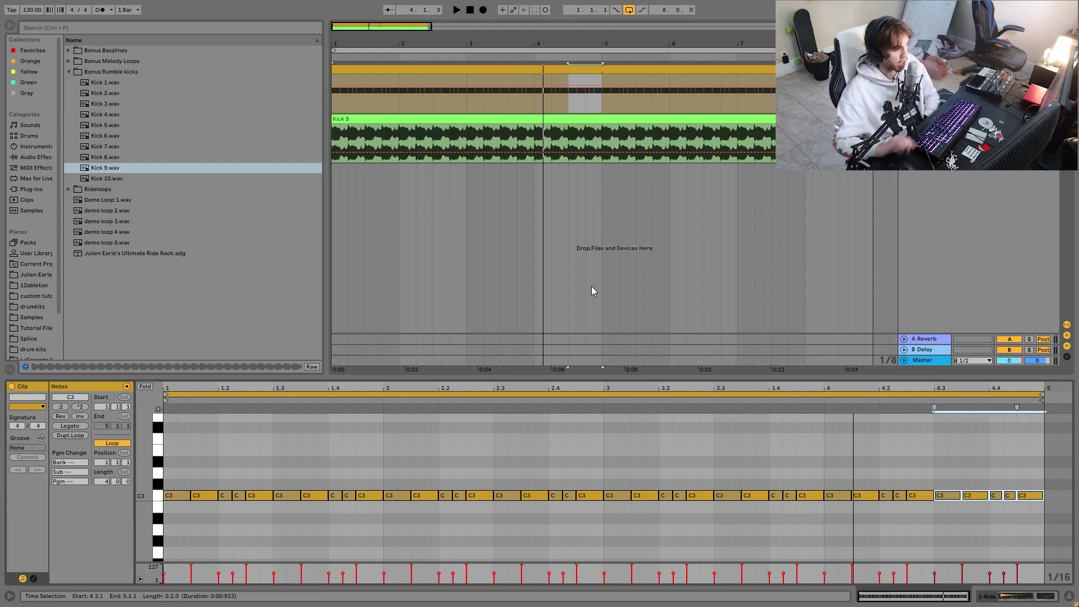
Duplicate the pair of ride notes at 1.1.1 and 1.1.3 on every beat to the clip's end and play it
left_click_drag(187, 474, 191, 506)
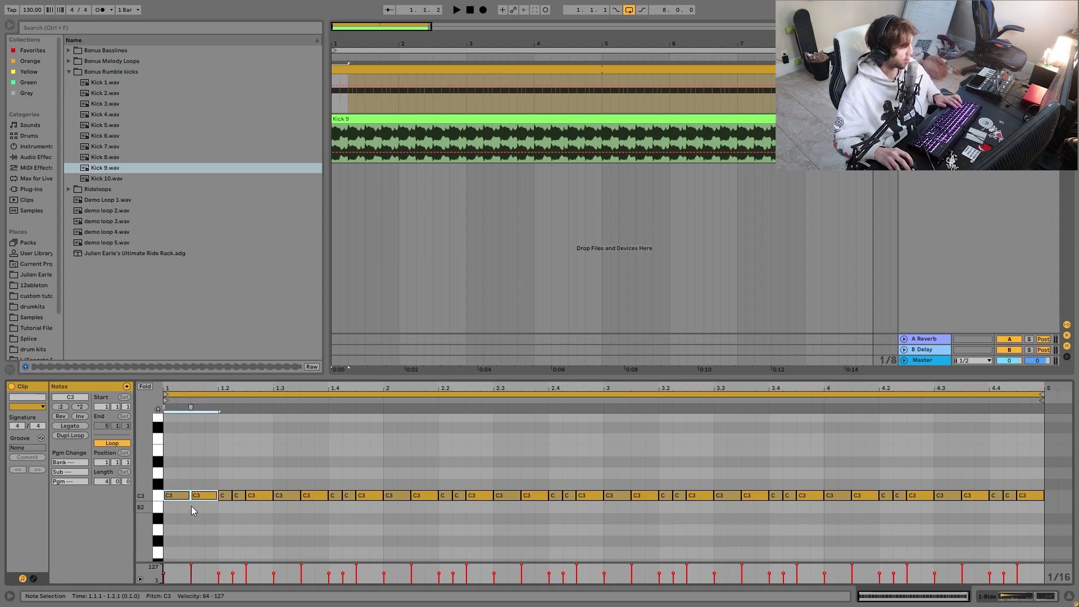
key("ctrl+d")
key("ctrl+d")
key("ctrl+d")
key("ctrl+d")
key("ctrl+d")
key("ctrl+d")
key("ctrl+d")
key("ctrl+d")
key("ctrl+d")
key("ctrl+d")
key("ctrl+d")
key("ctrl+d")
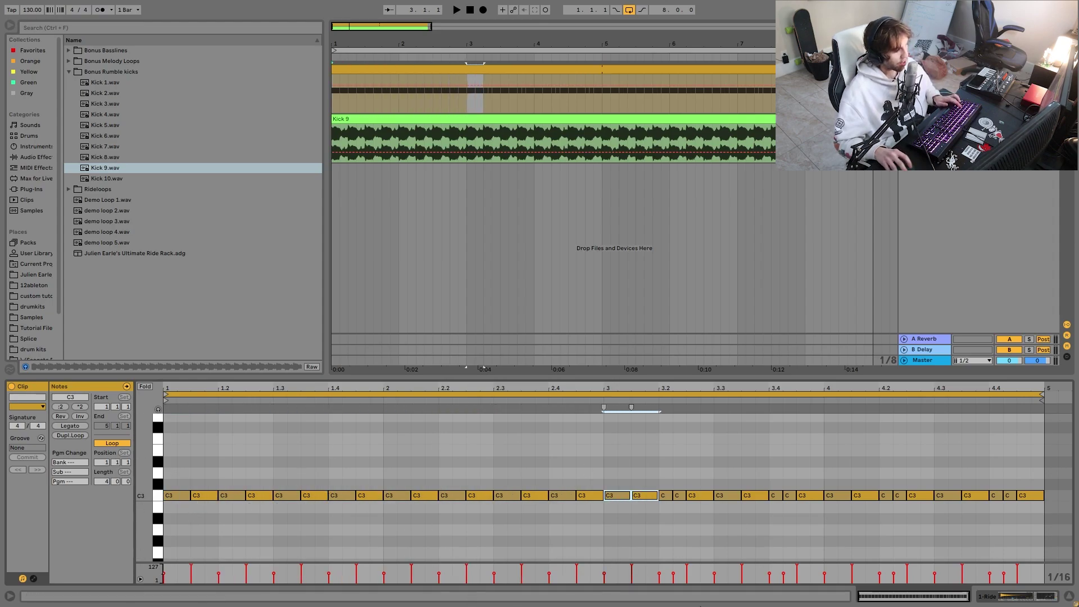
key("ctrl+d")
key("ctrl+d")
key("ctrl+d")
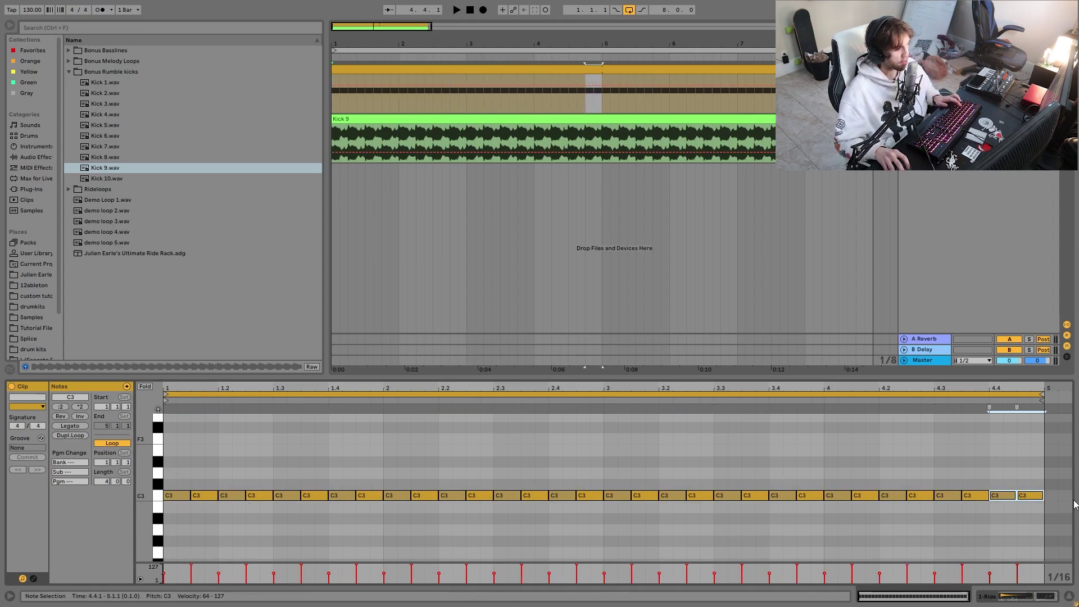
key("space")
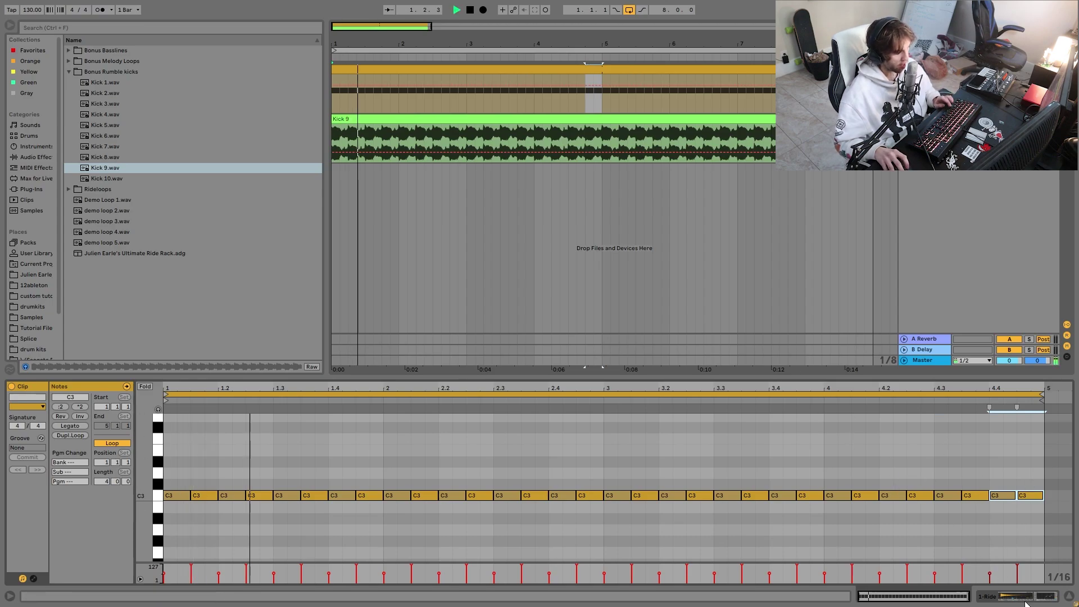
Show the ride track's devices, stop playback and add Auto Pan after EQ Eight
key("shift+Tab")
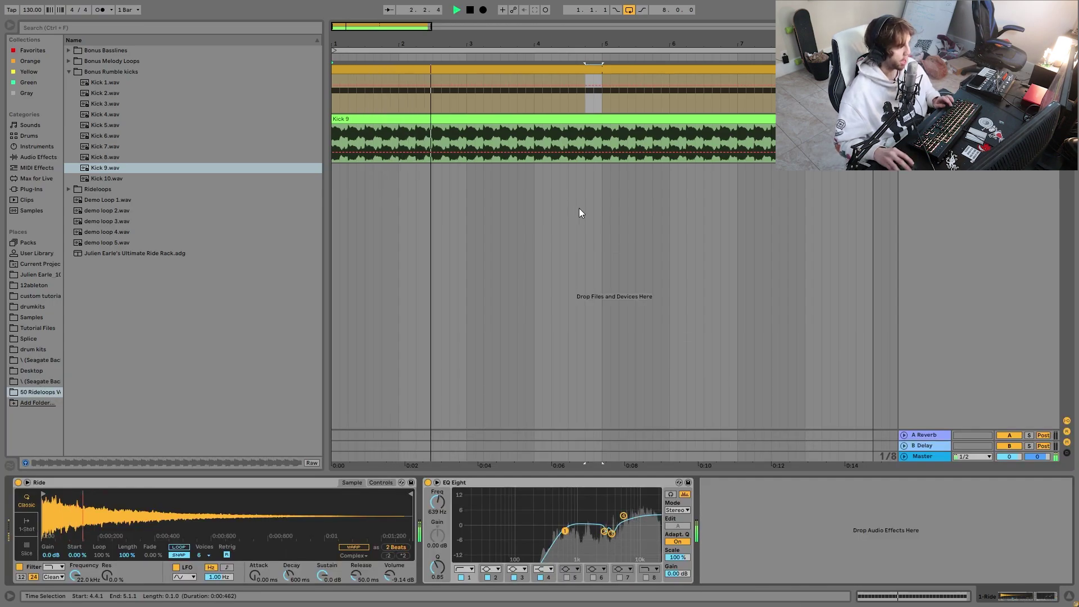
key("space")
left_click(448, 211)
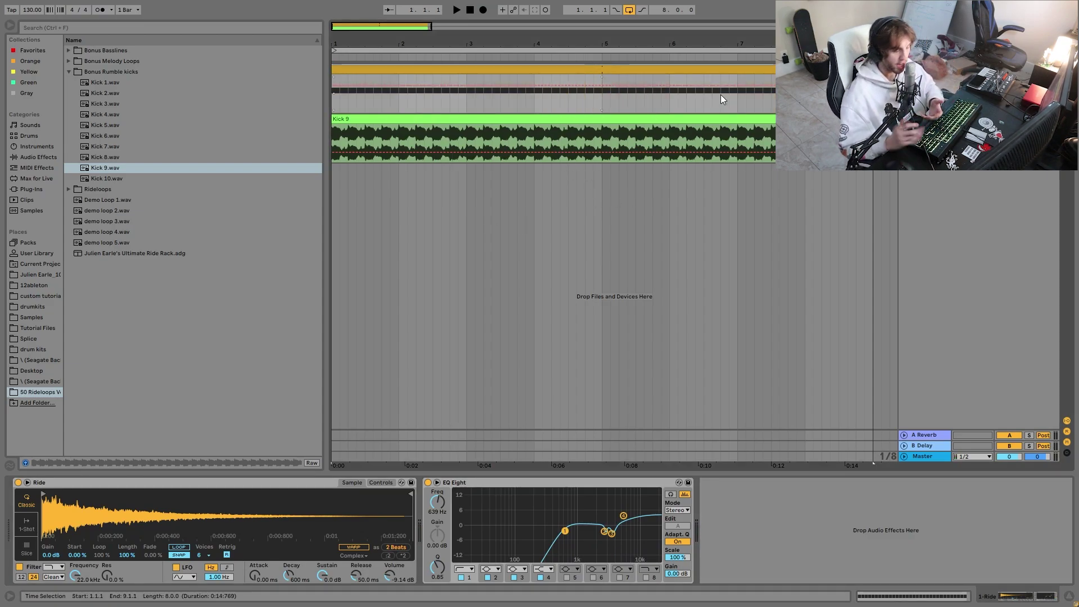
left_click(25, 158)
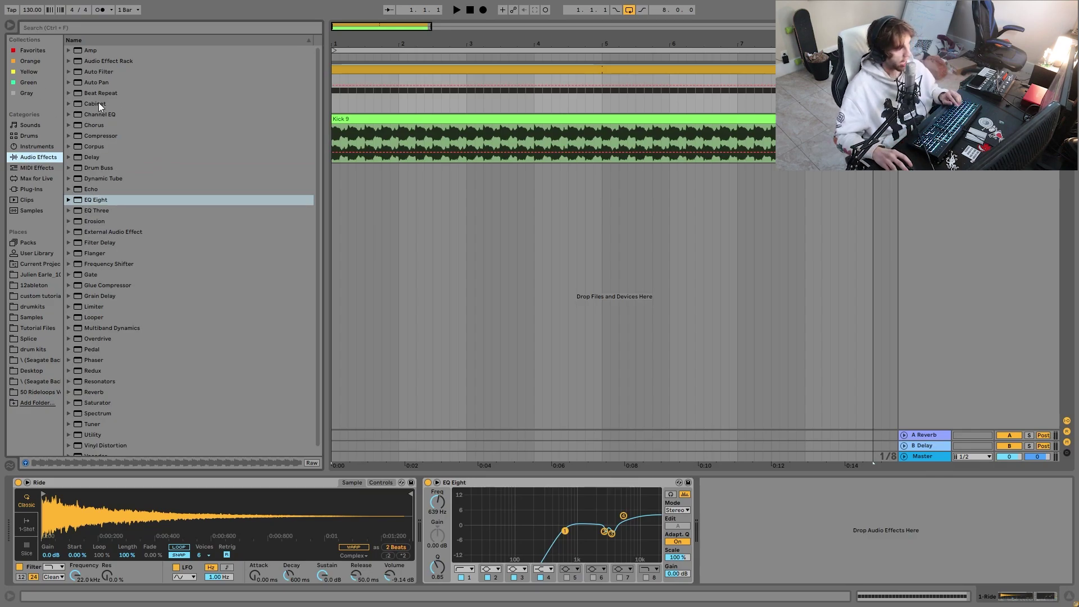
double_click(94, 82)
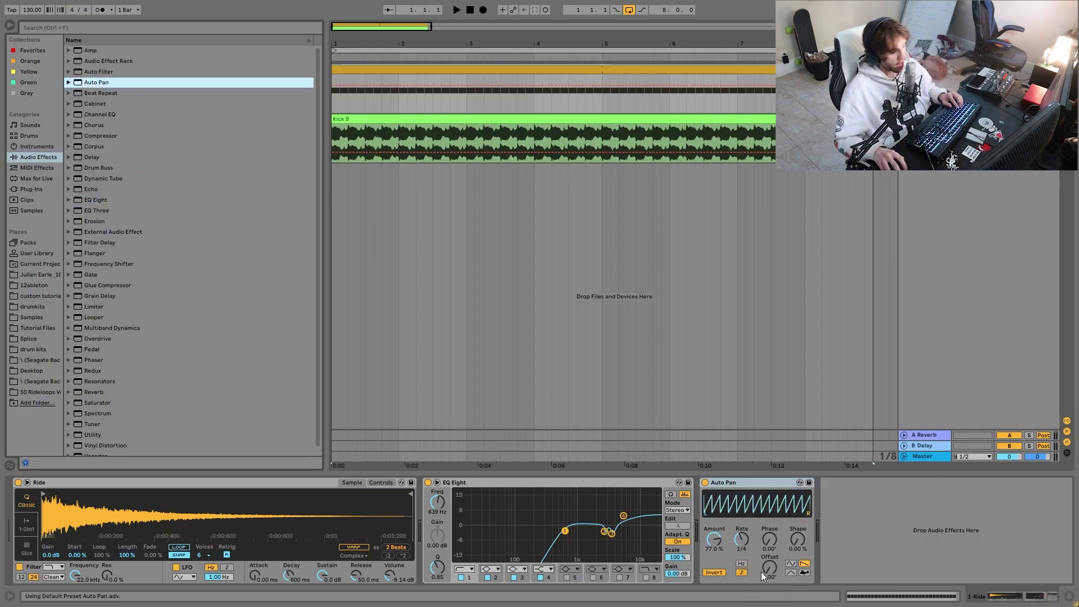
Set Auto Pan's phase to 180° with a sine waveform, and try its rate in Hz before returning to tempo sync
left_click_drag(768, 539, 767, 548)
left_click(791, 563)
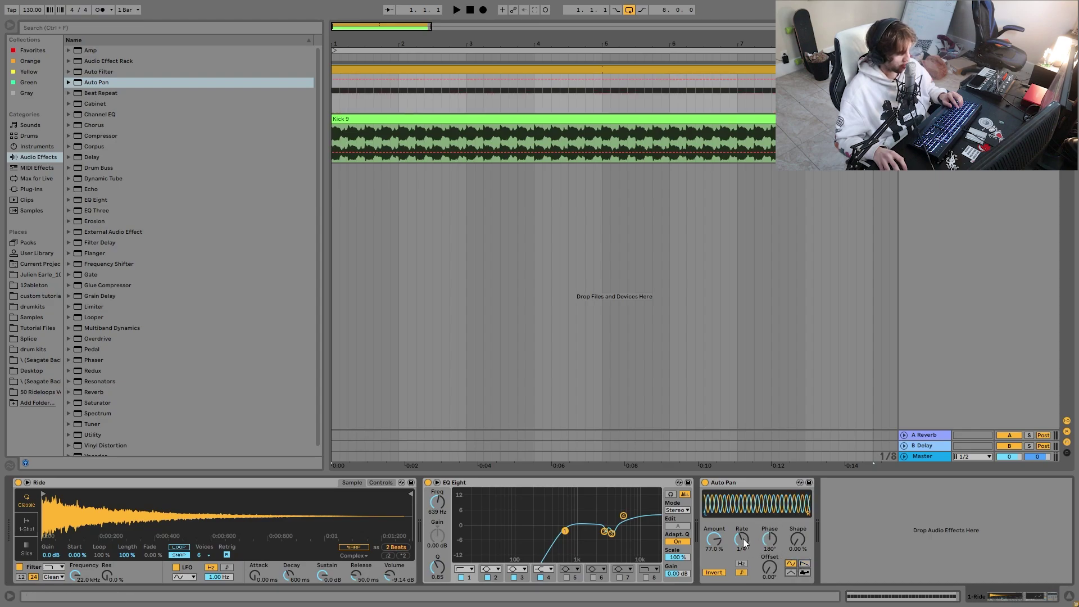
left_click(743, 564)
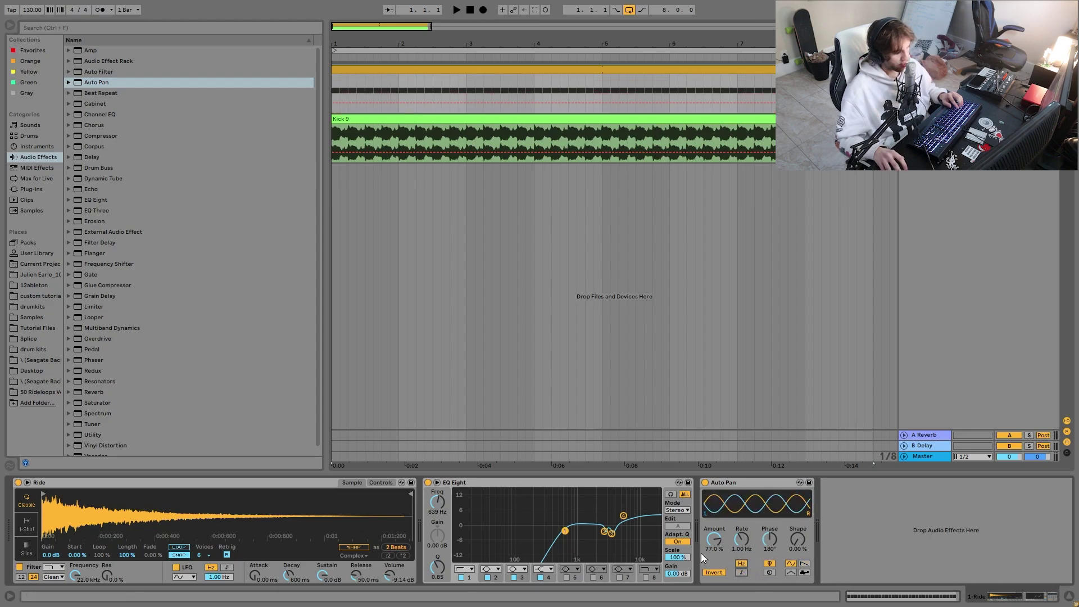
left_click(742, 572)
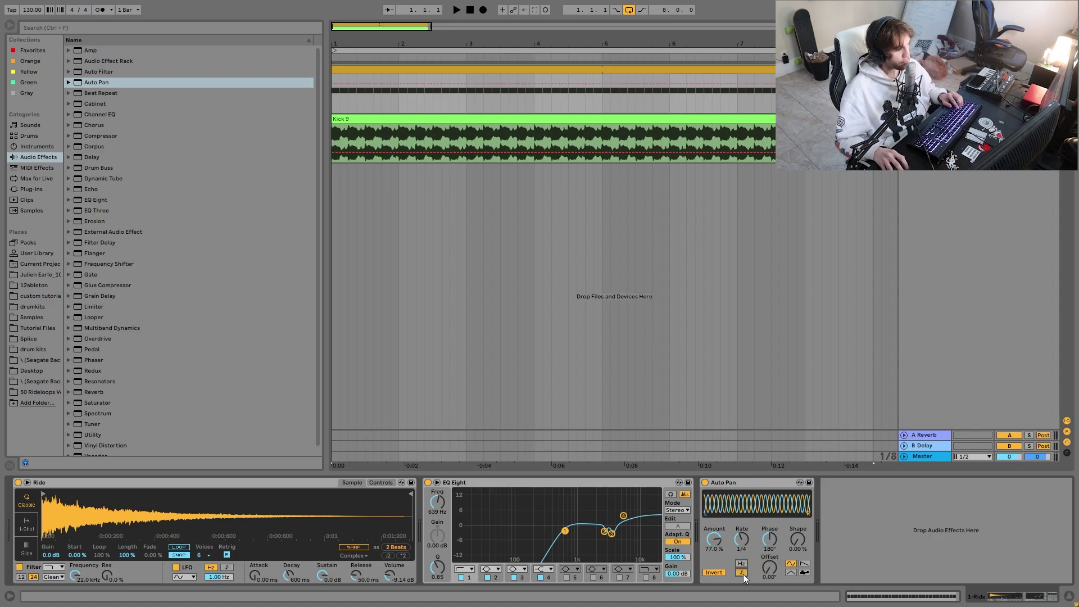
Reset Auto Pan's phase to 0° and choose the sawtooth waveform
left_click(779, 552)
key("Delete")
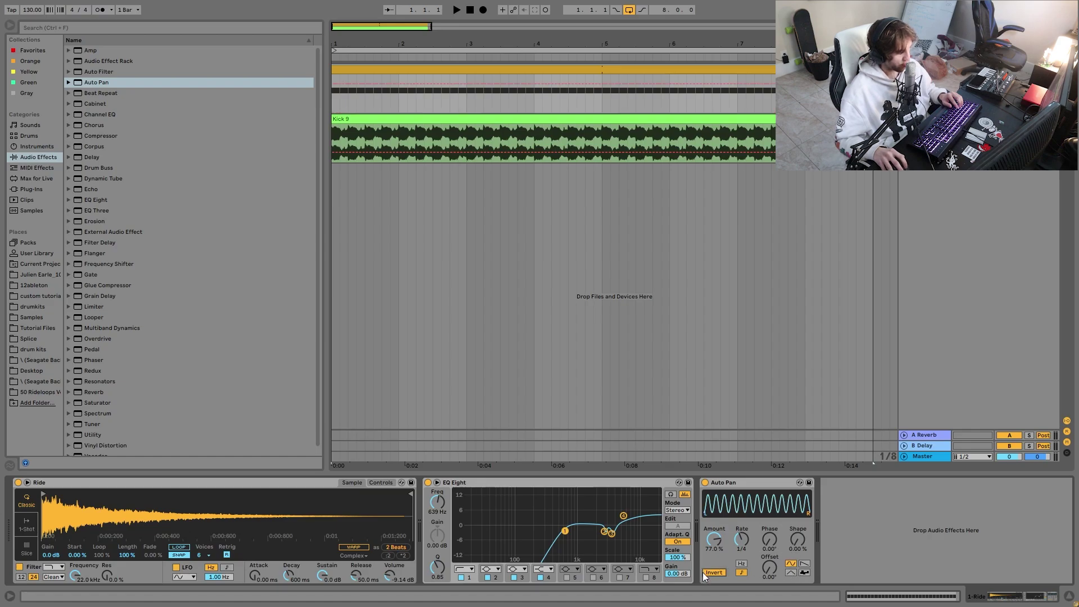
left_click(804, 564)
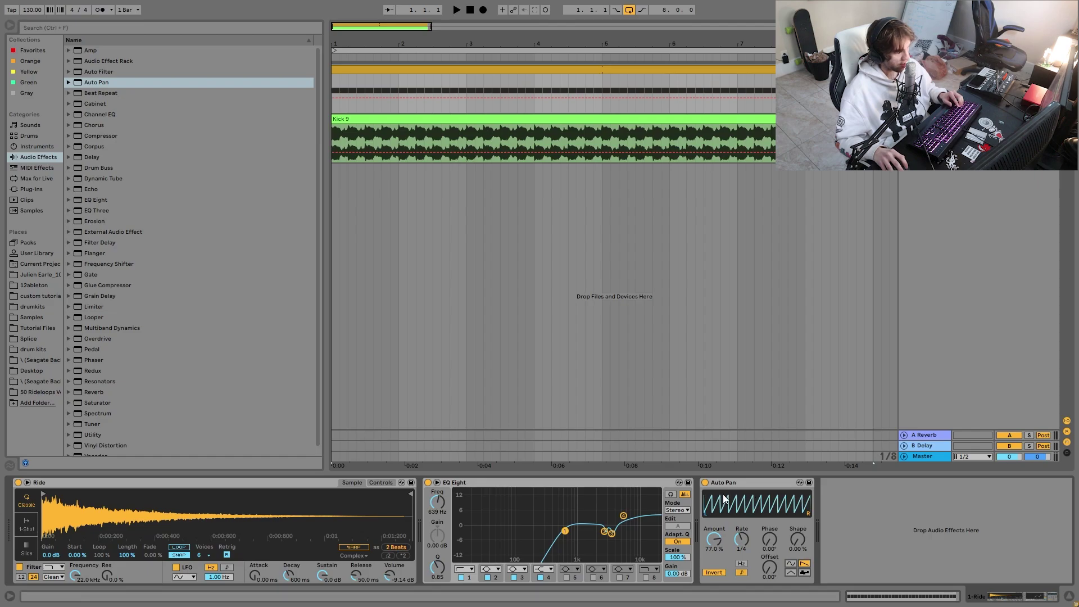
Play the ride pattern several times to hear the effect of Auto Pan, and stop playback
key("space")
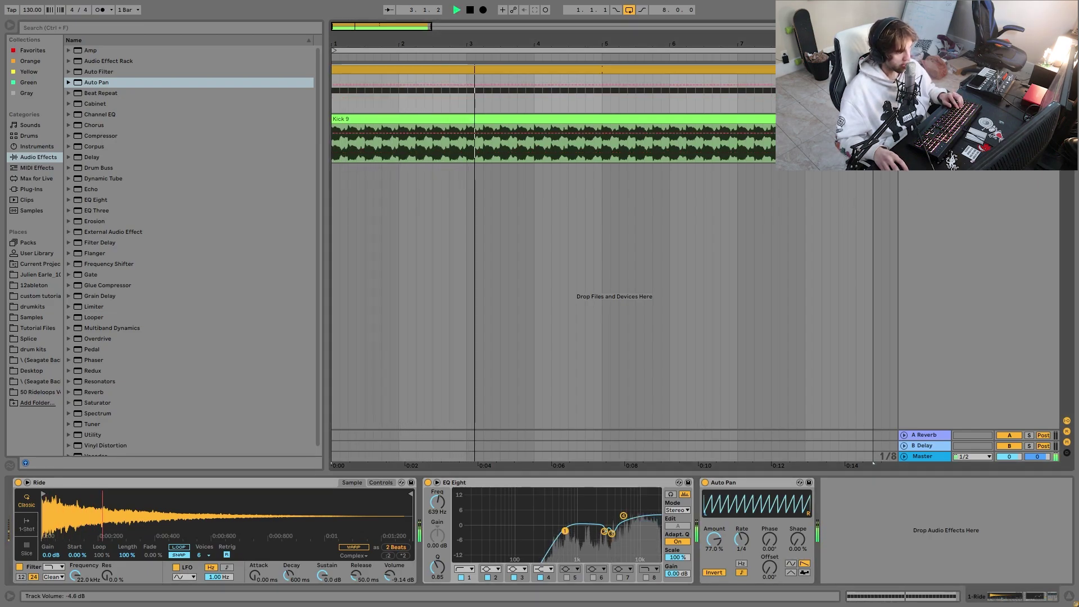
key("space")
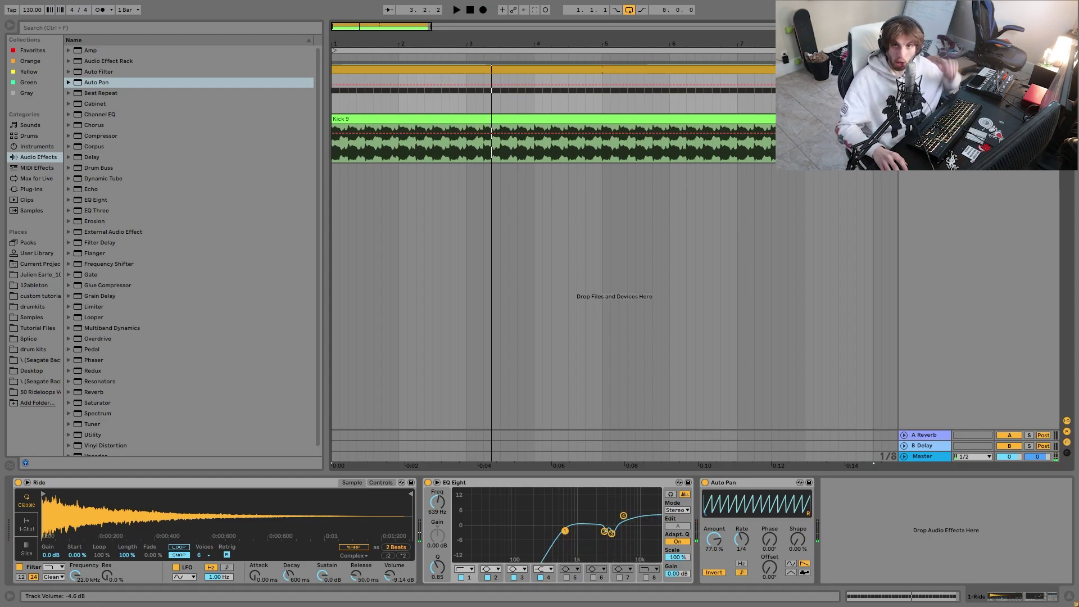
key("space")
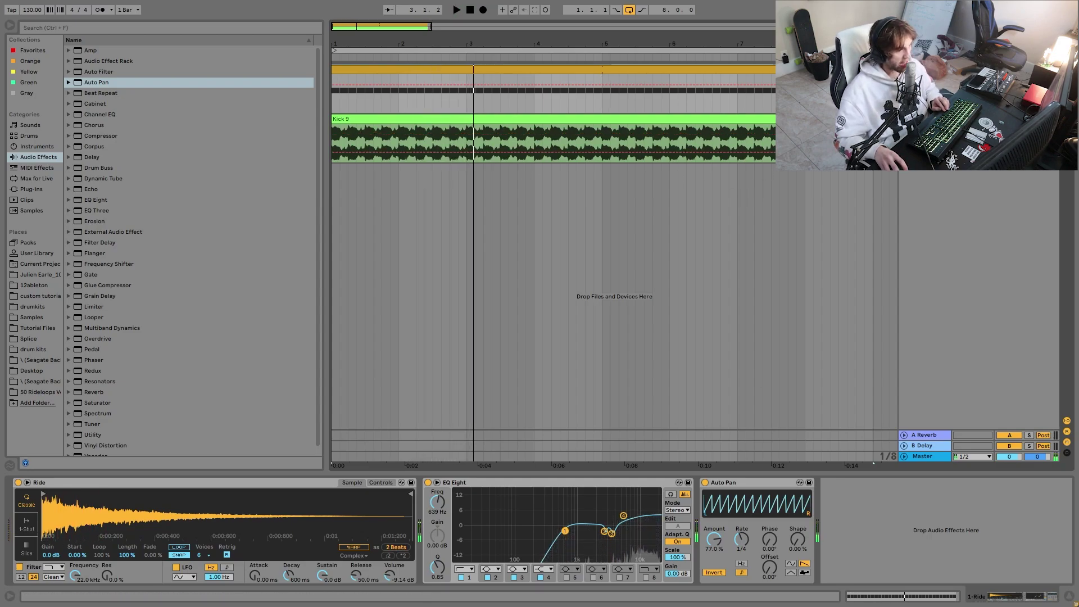
key("space")
key("space")
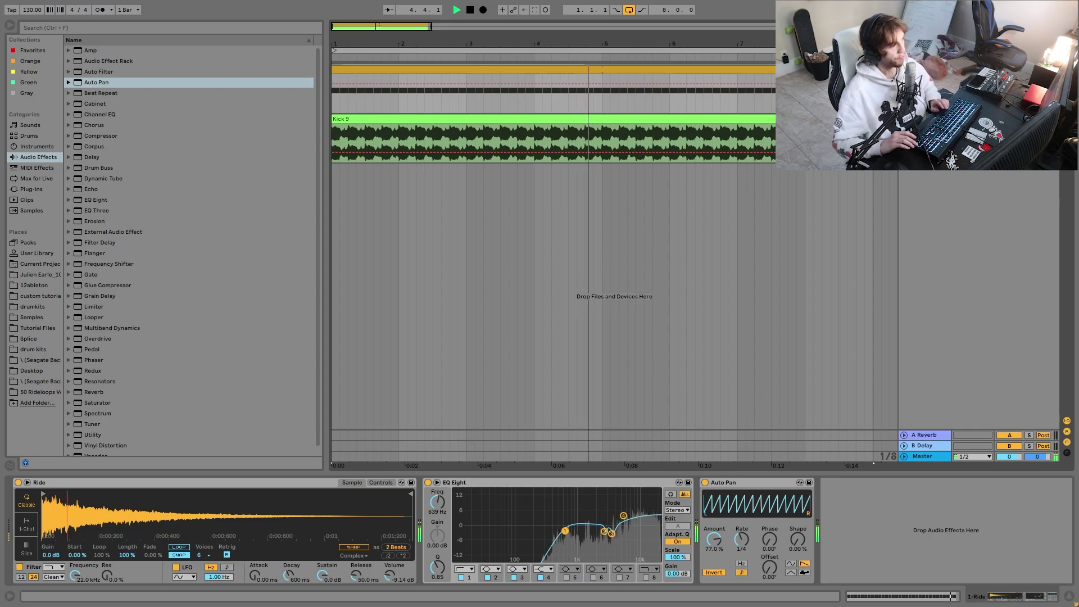
key("space")
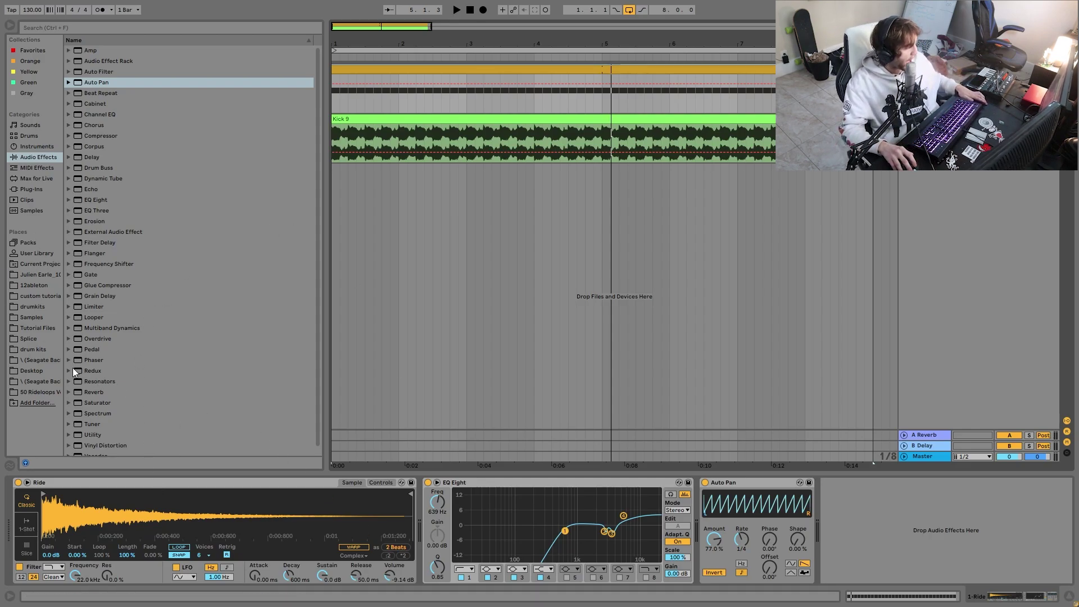
Browse the 50 Rideloops pack, collapse the Bonus Rumble kicks folder and highlight the Ultimate Ride Rack preset
left_click(41, 392)
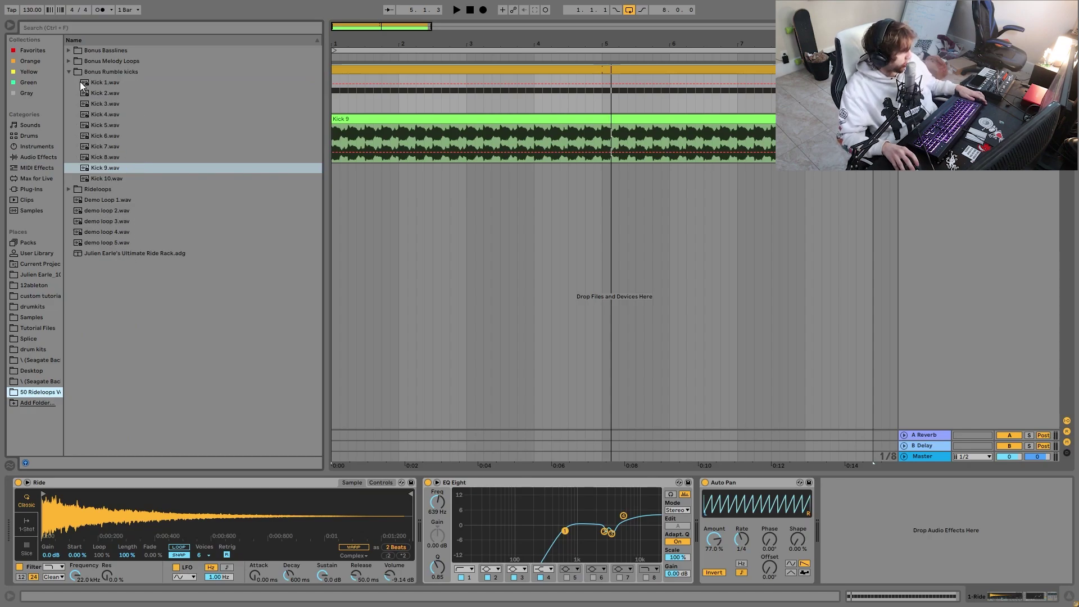
left_click(70, 72)
left_click(138, 147)
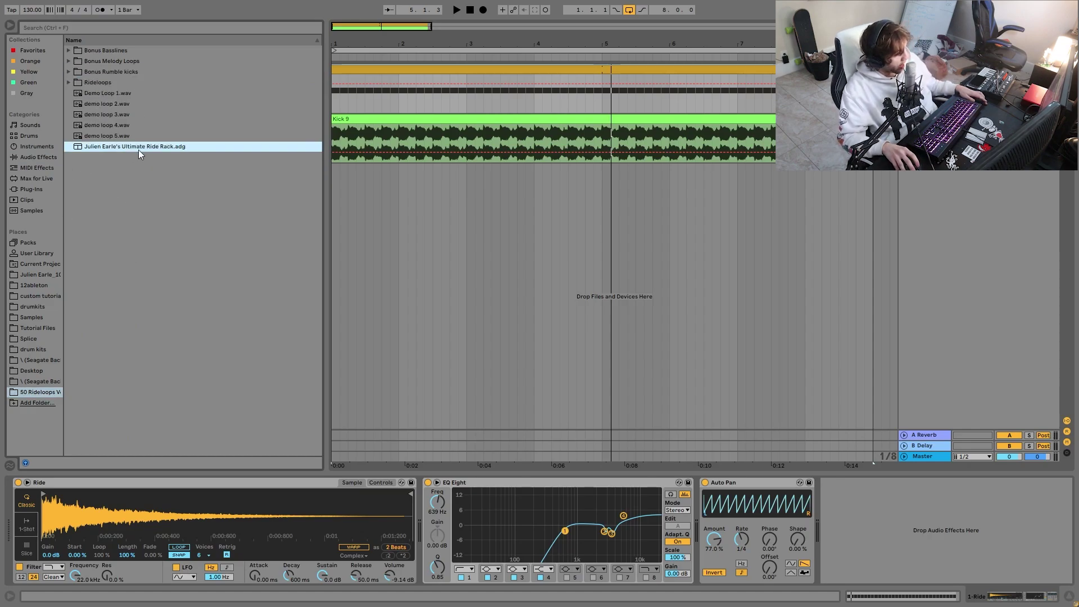
Insert Echo before EQ Eight on the ride track, with unsynced delay times, 33% dry/wet and Ping Pong mode
left_click(50, 160)
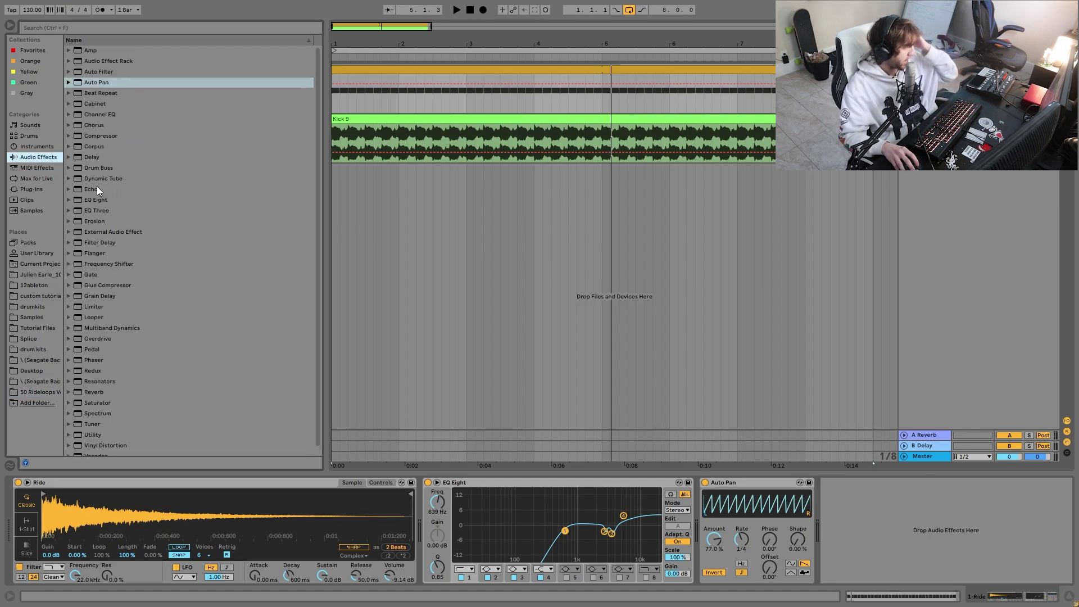
left_click_drag(97, 190, 514, 571)
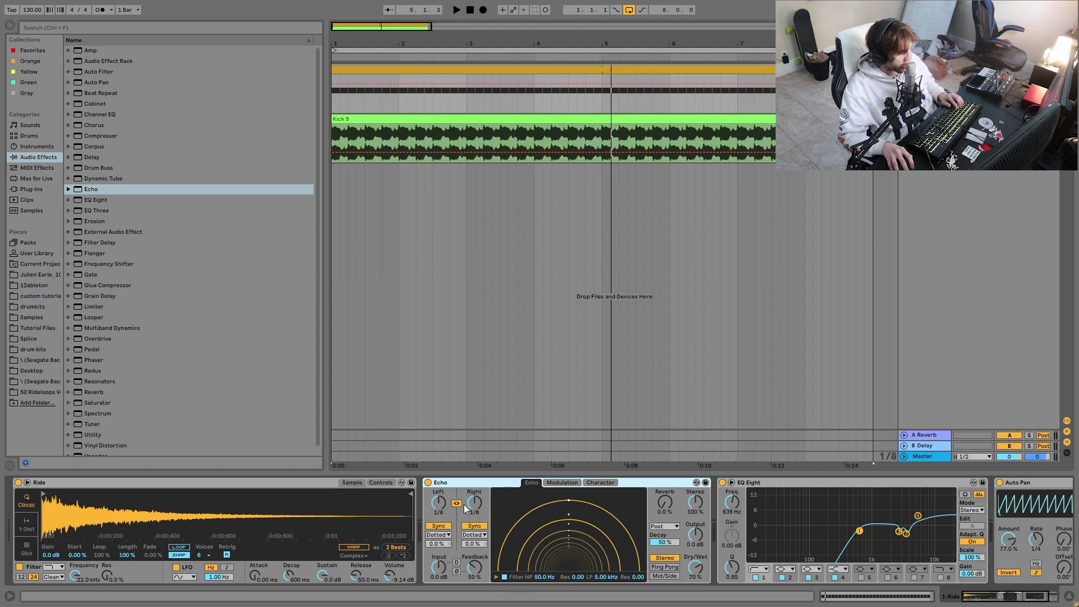
left_click(474, 526)
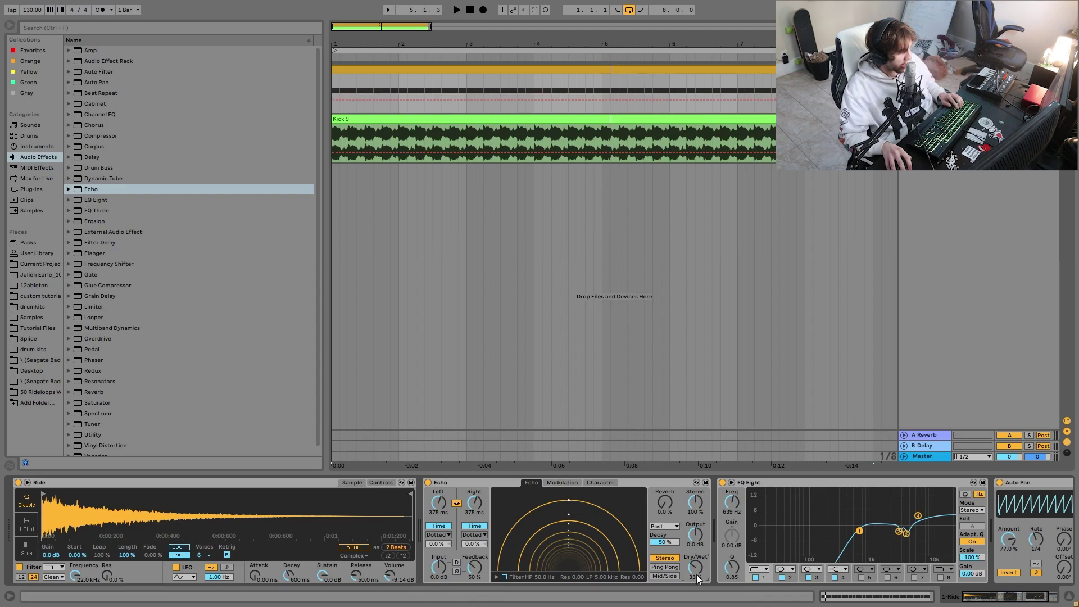
left_click(662, 568)
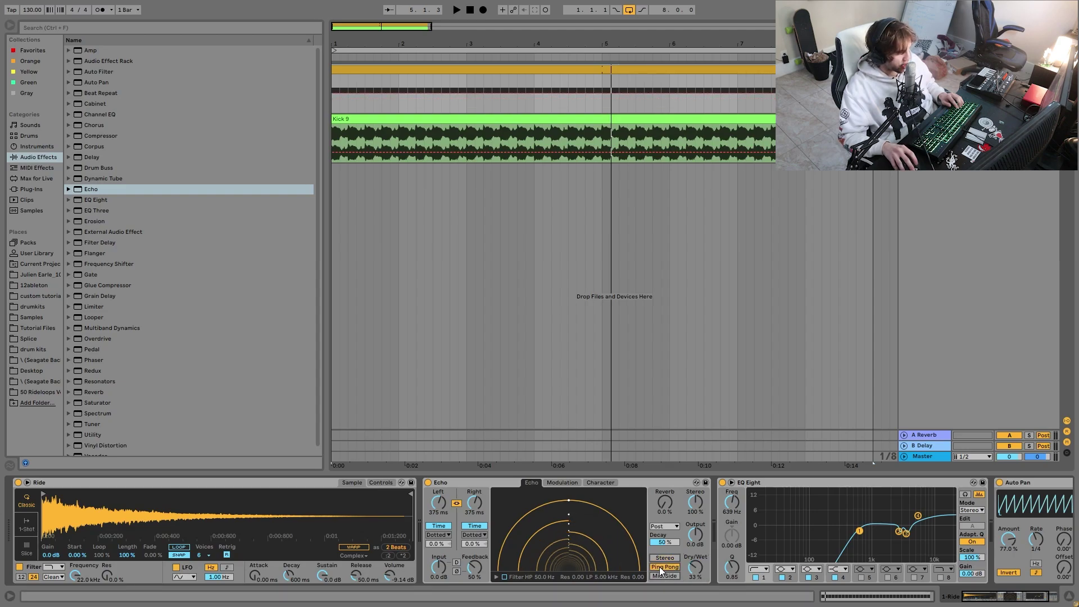
Set both of Echo's delay times to 17.7 ms and play the ride to hear it
mouse_move(479, 511)
left_mouse_down()
mouse_move(479, 571)
mouse_move(475, 504)
left_mouse_up()
key("space")
key("space")
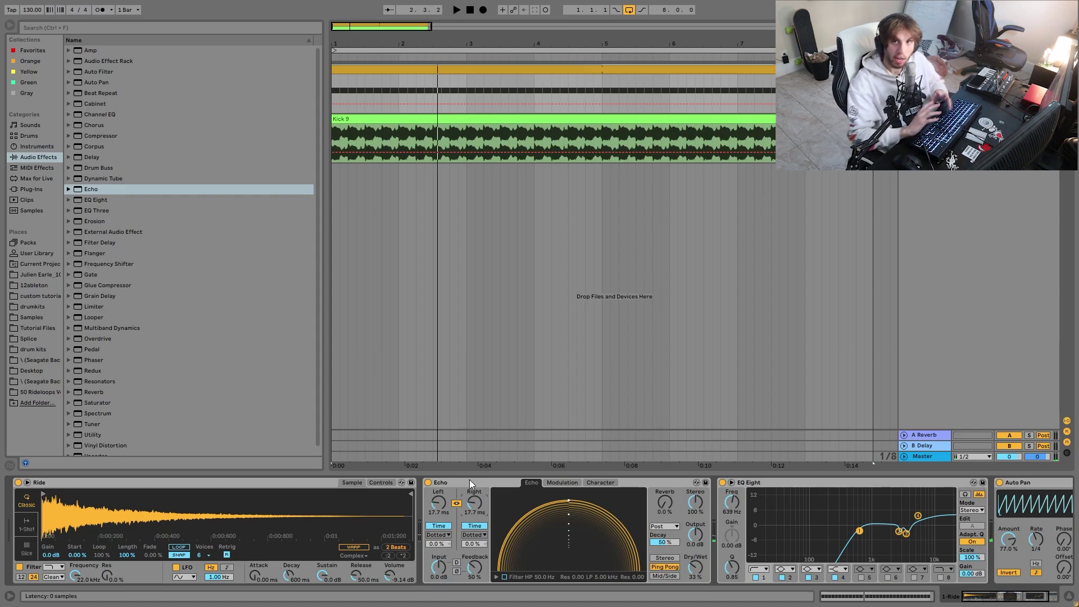
During playback, set Echo's delay times to 31.2 ms and its dry/wet to 23%, and bypass the device
key("space")
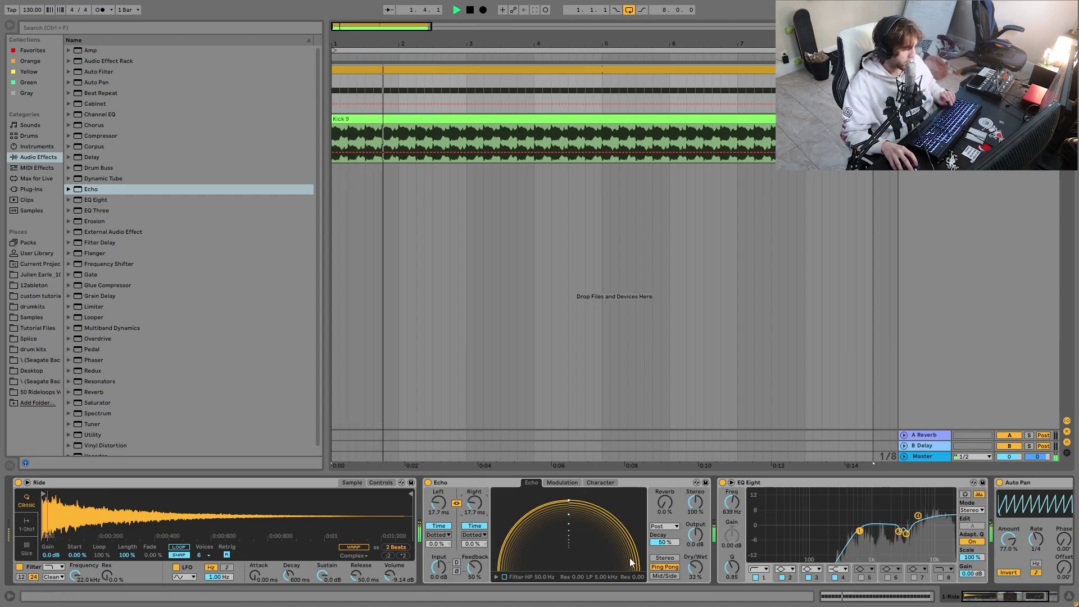
left_click_drag(485, 512, 486, 483)
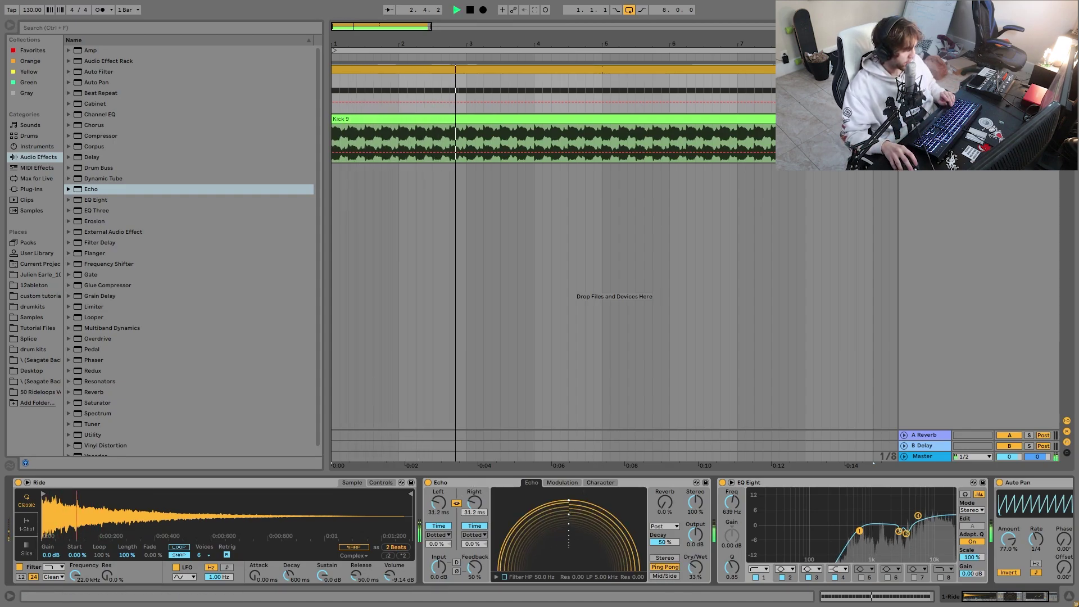
left_click_drag(702, 573, 702, 584)
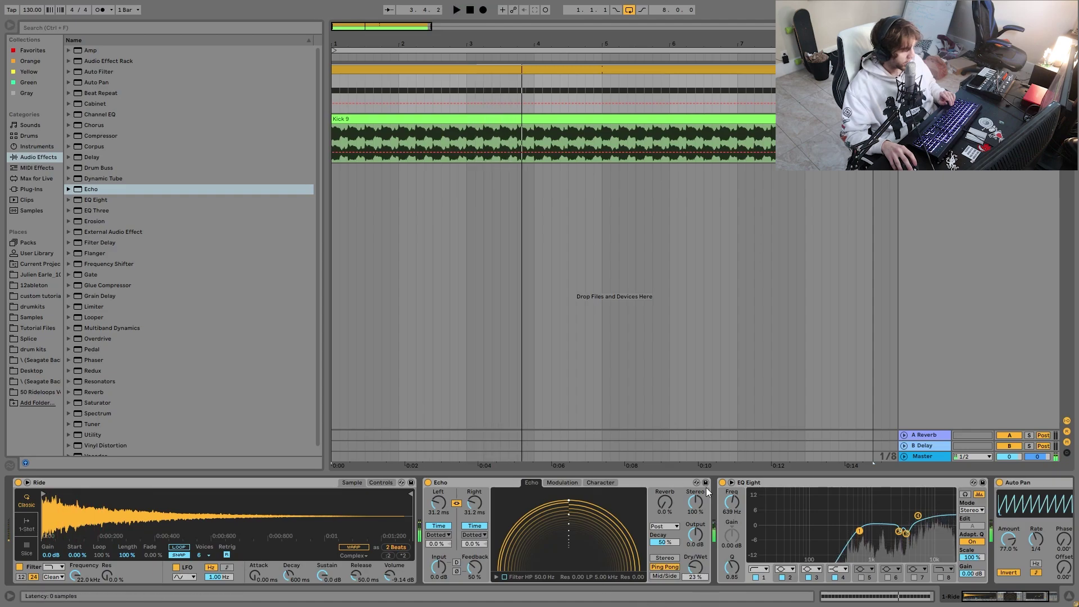
left_click(430, 481)
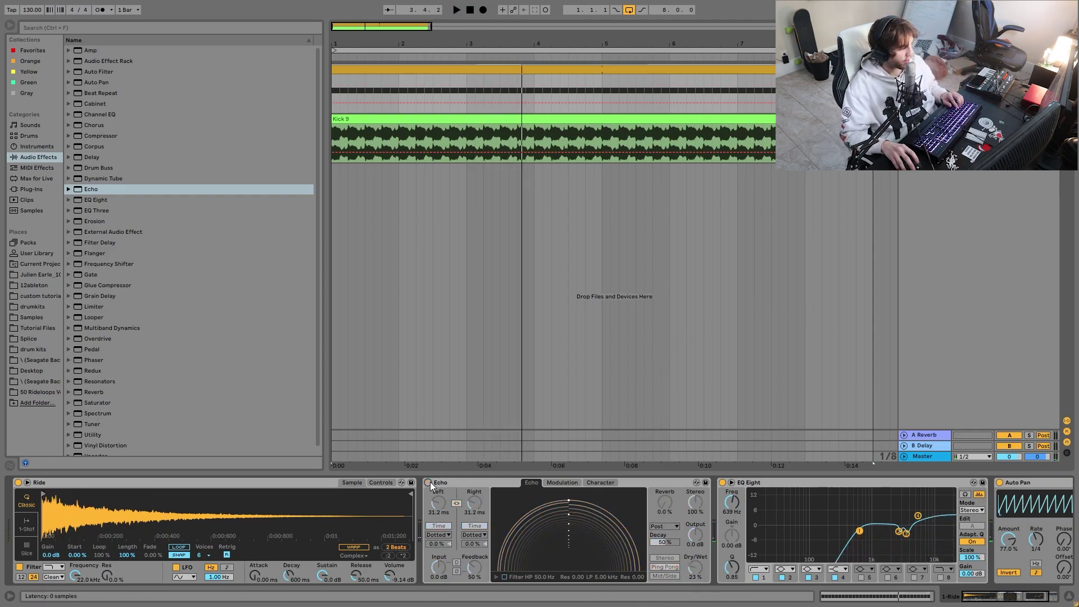
Play the ride with Echo enabled and bypassed for comparison, leaving Echo enabled
left_click(426, 482)
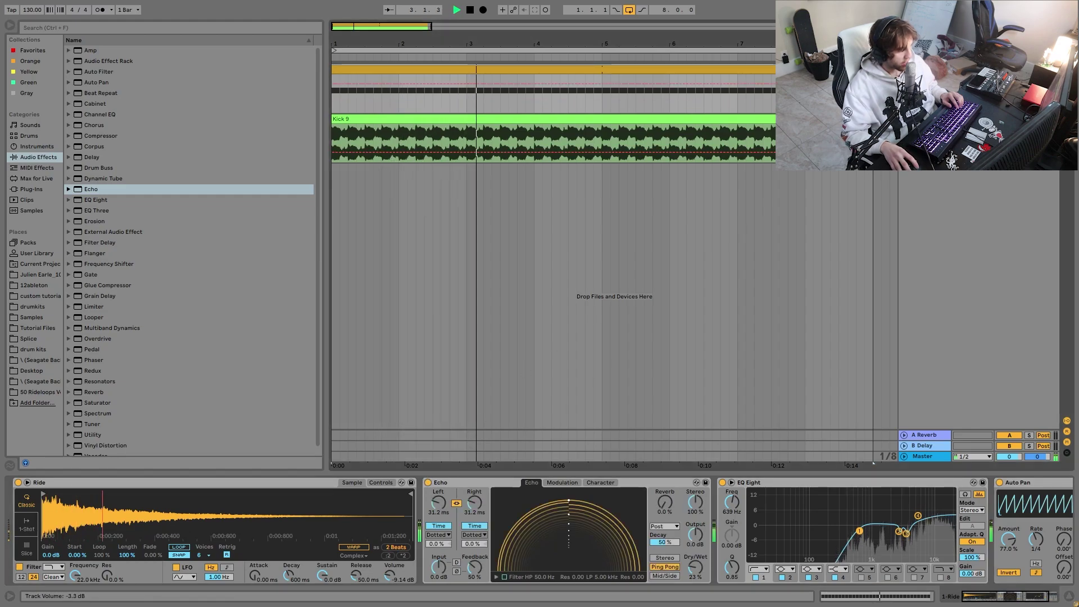
key("space")
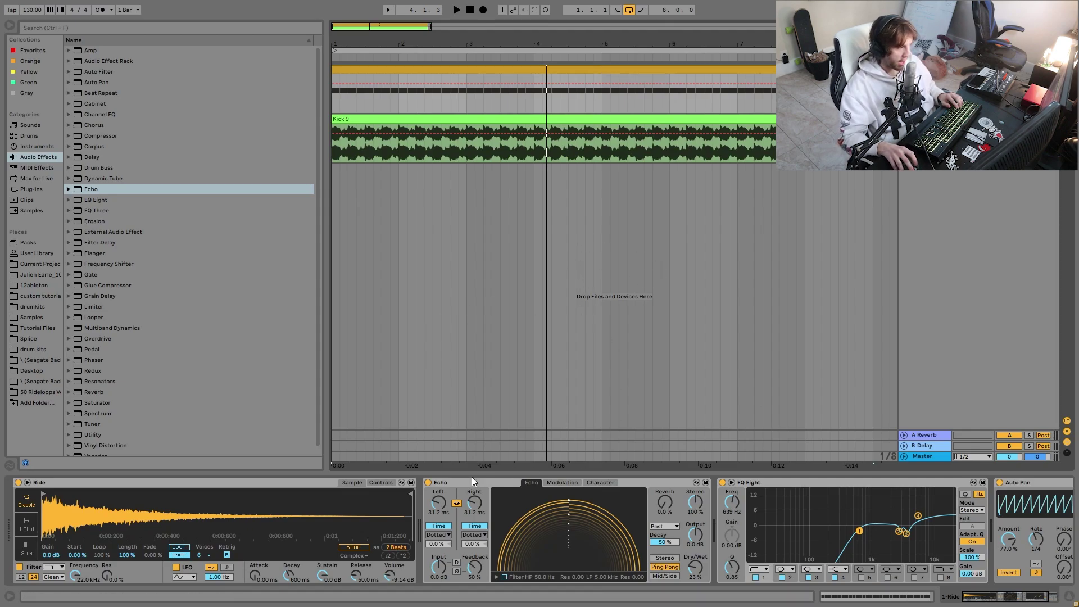
key("space")
left_click(428, 483)
key("space")
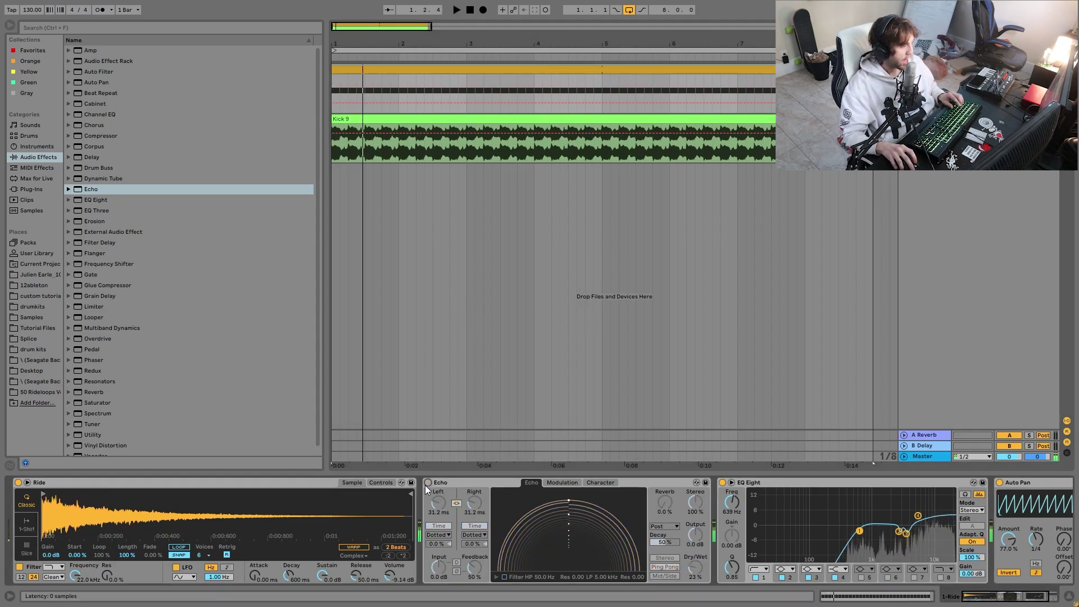
left_click(427, 483)
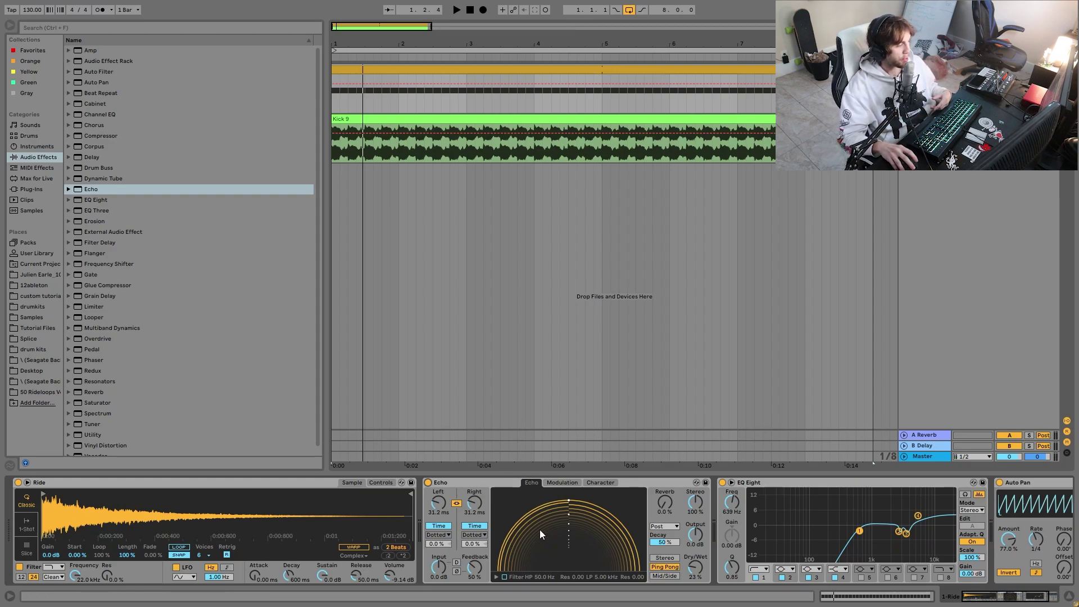
key("space")
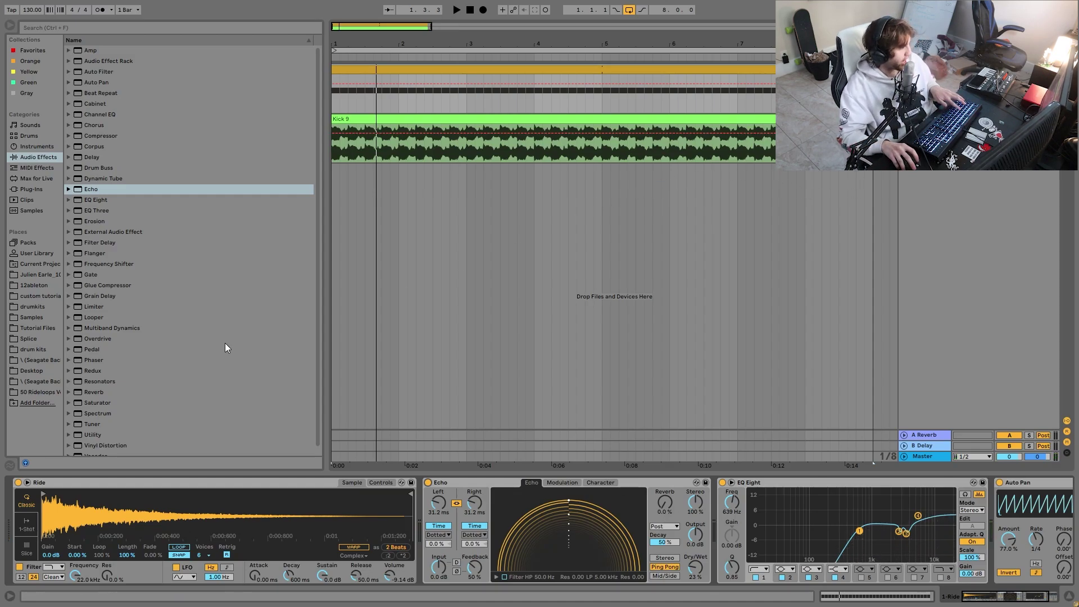
Add an audio track below the ride and place fat techno hat 14.wav from Tutorial Files on the first offbeat of bar 1
key("ctrl+t")
left_click(48, 326)
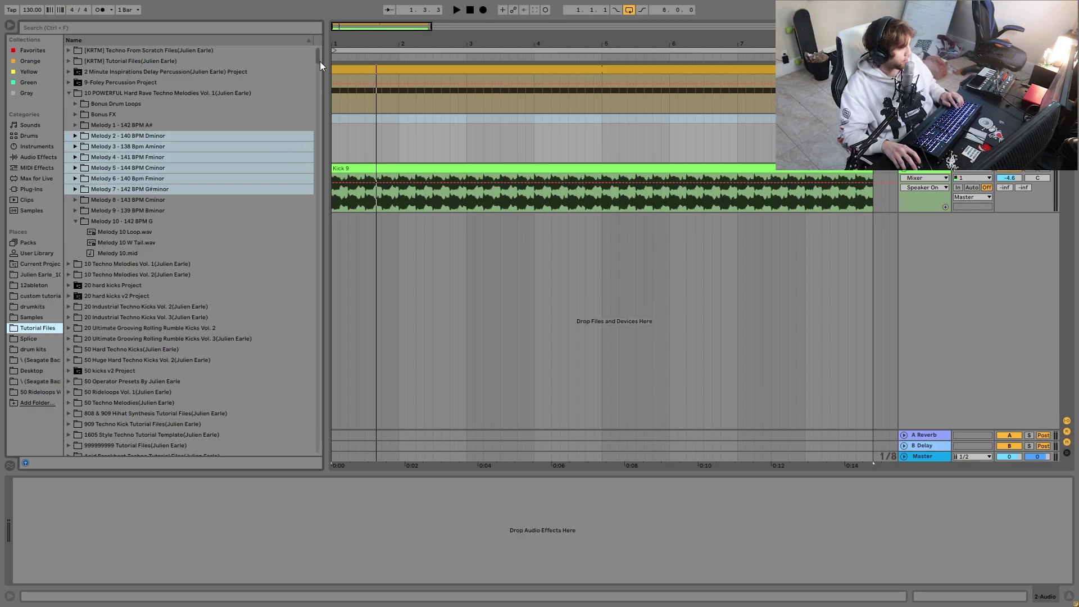
left_click_drag(318, 61, 298, 345)
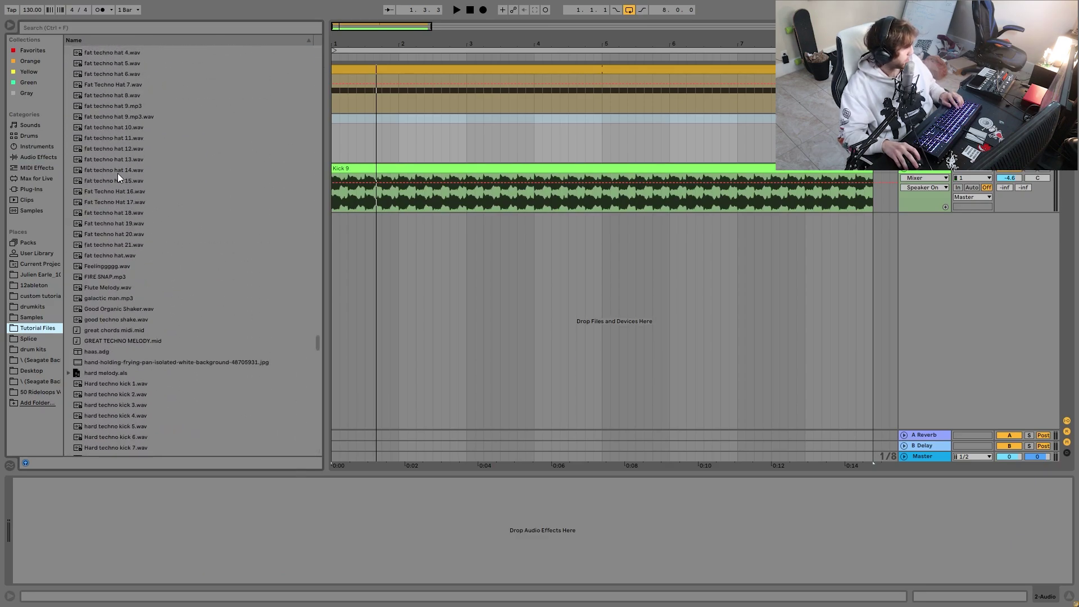
left_click_drag(117, 173, 343, 123)
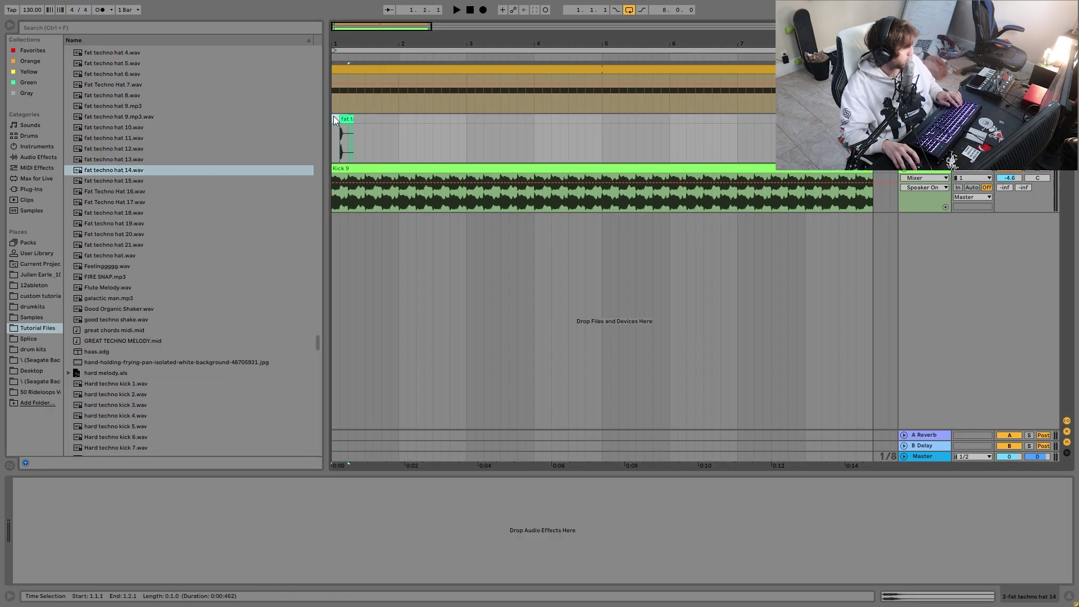
Duplicate the hat onto every offbeat through bar 8 and play the arrangement with it
key("ctrl+d")
key("ctrl+d")
key("ctrl+d")
key("space")
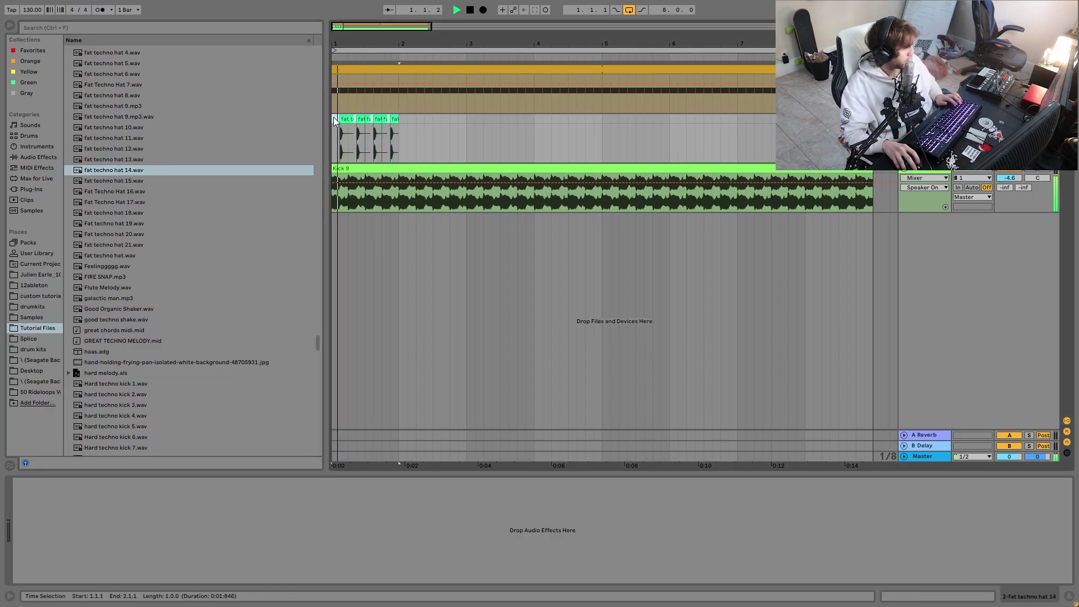
key("ctrl+d")
key("ctrl+d")
key("ctrl+d")
key("ctrl+d")
key("ctrl+d")
key("ctrl+d")
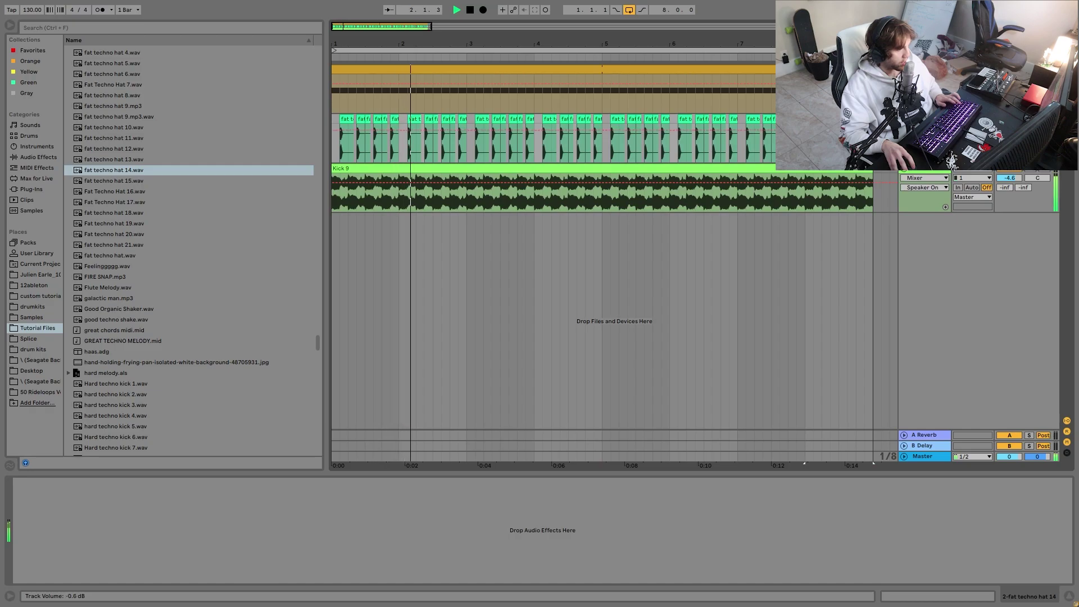
key("space")
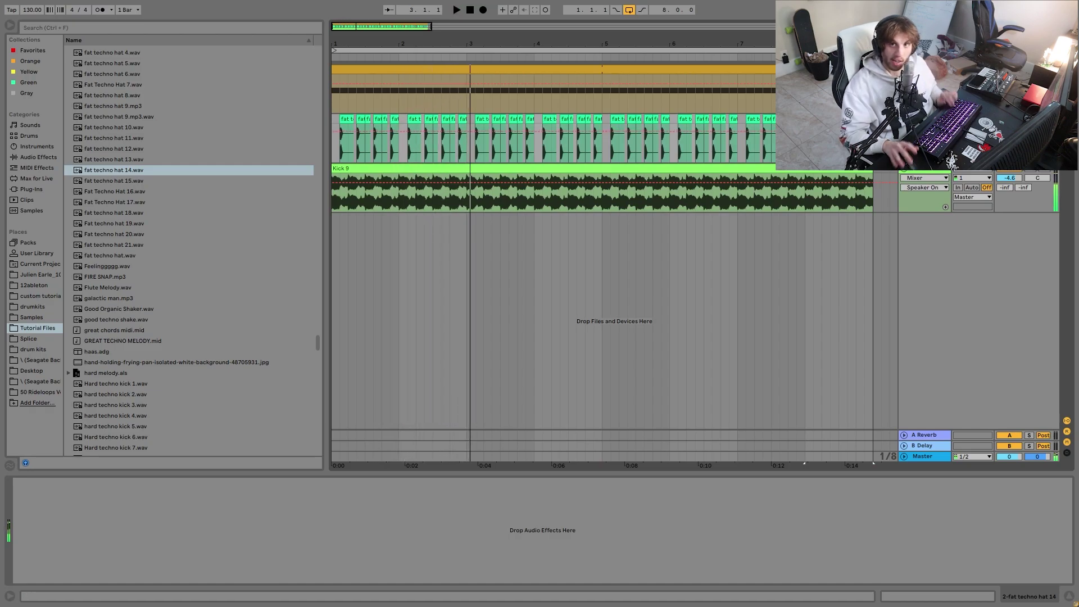
key("space")
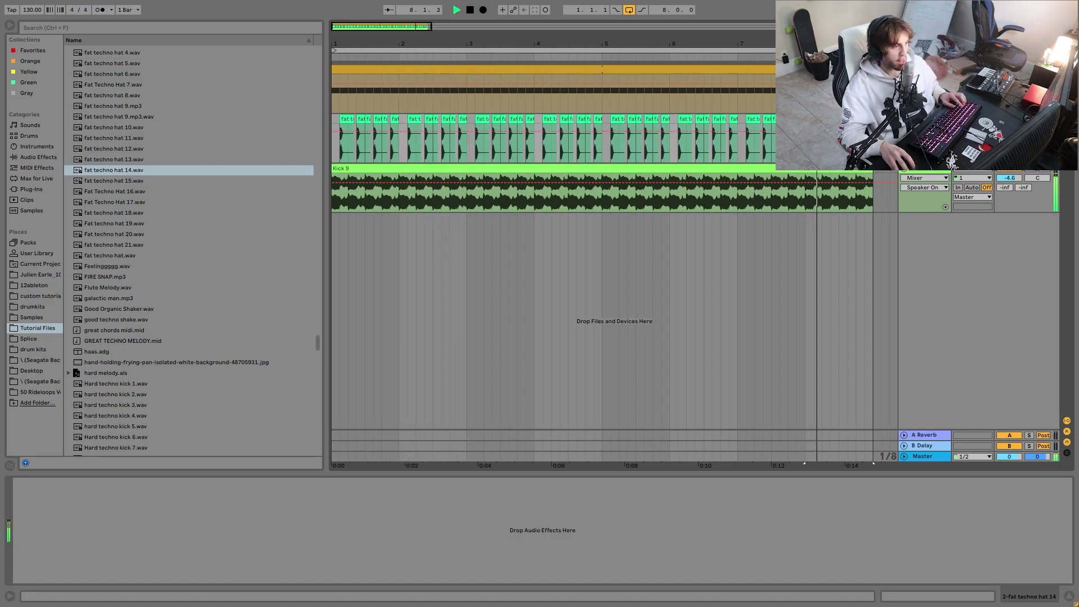
Show the ride track's devices and compare the ride with Echo bypassed and enabled alongside the kick and hats
left_click(921, 141)
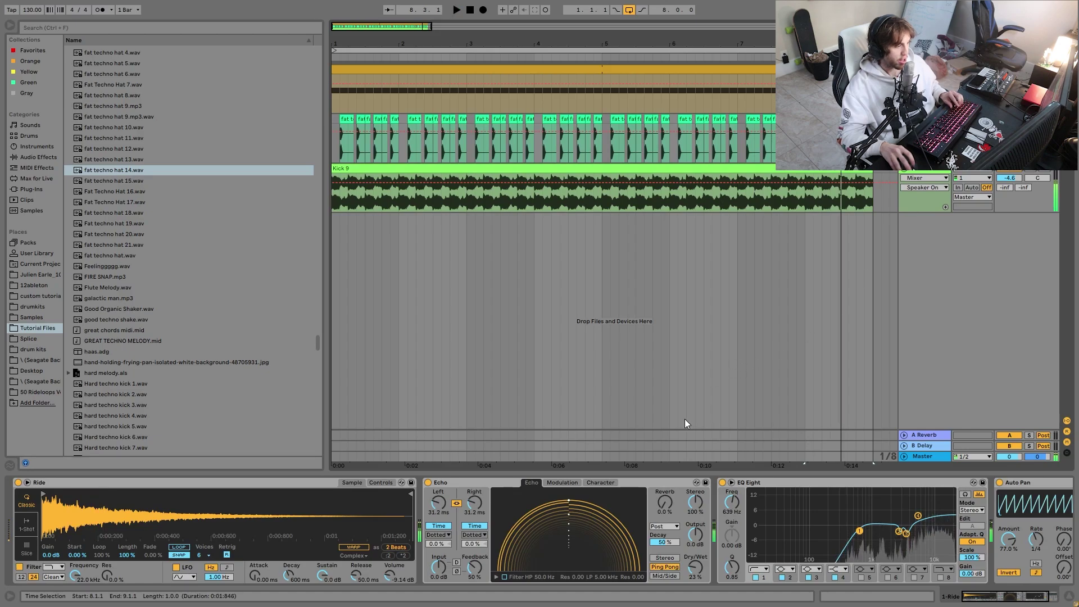
left_click(428, 482)
key("space")
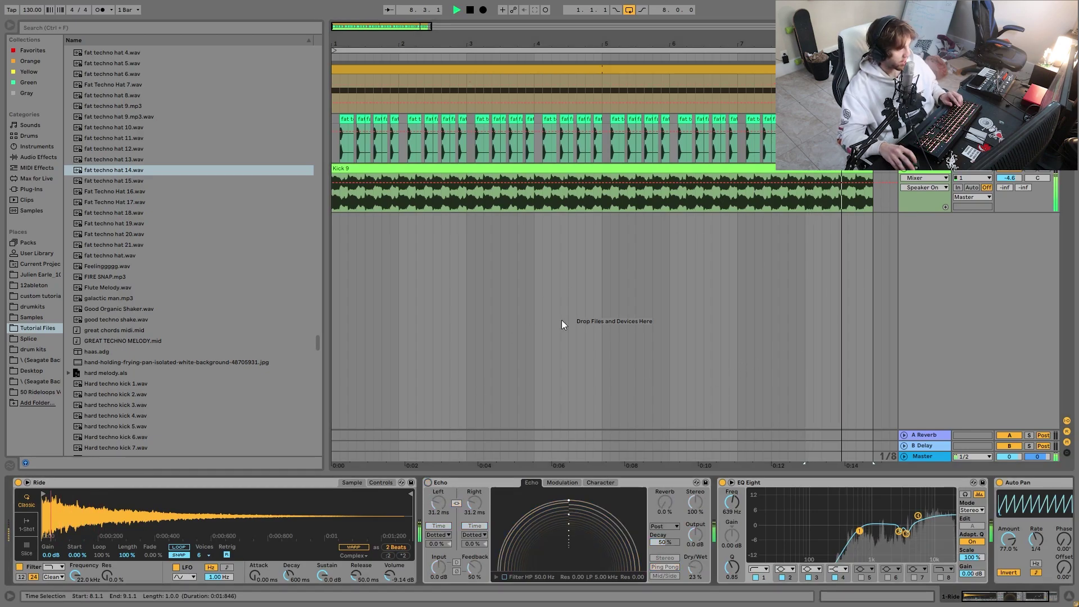
key("space")
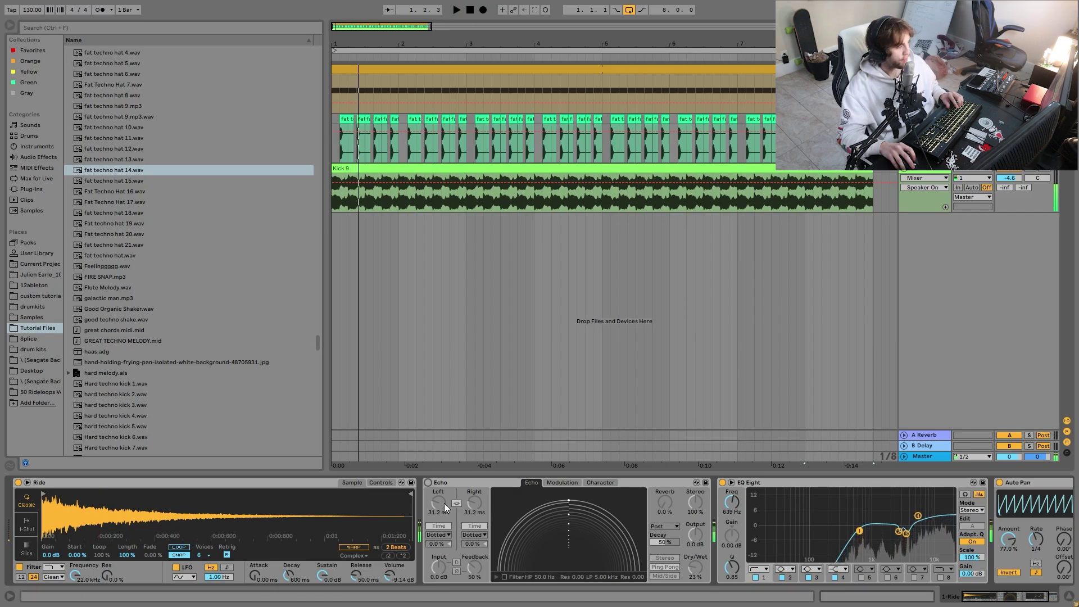
key("space")
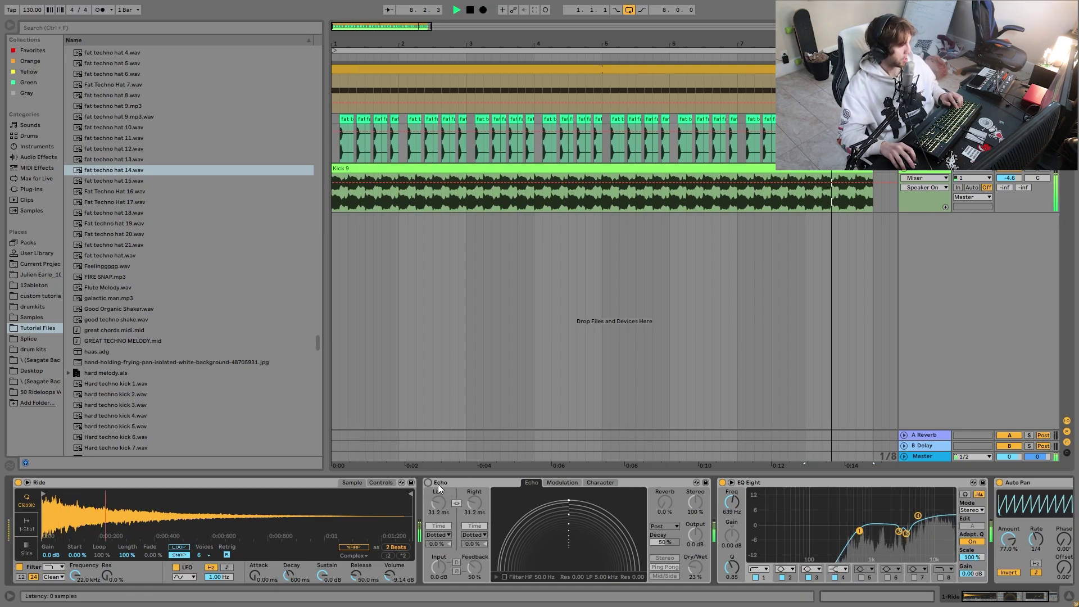
left_click(428, 483)
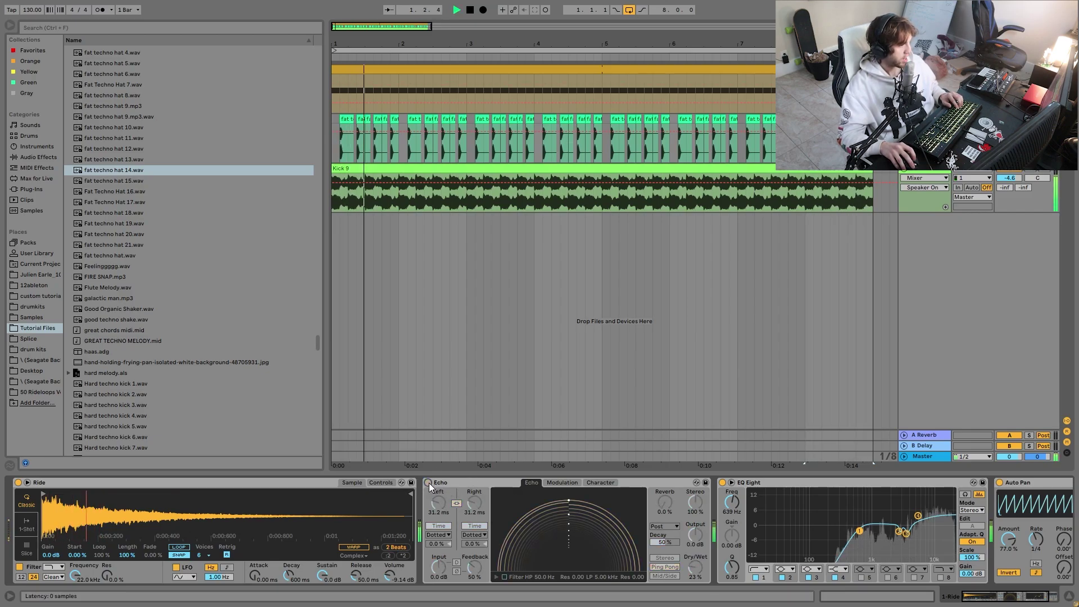
key("space")
left_click(429, 482)
key("space")
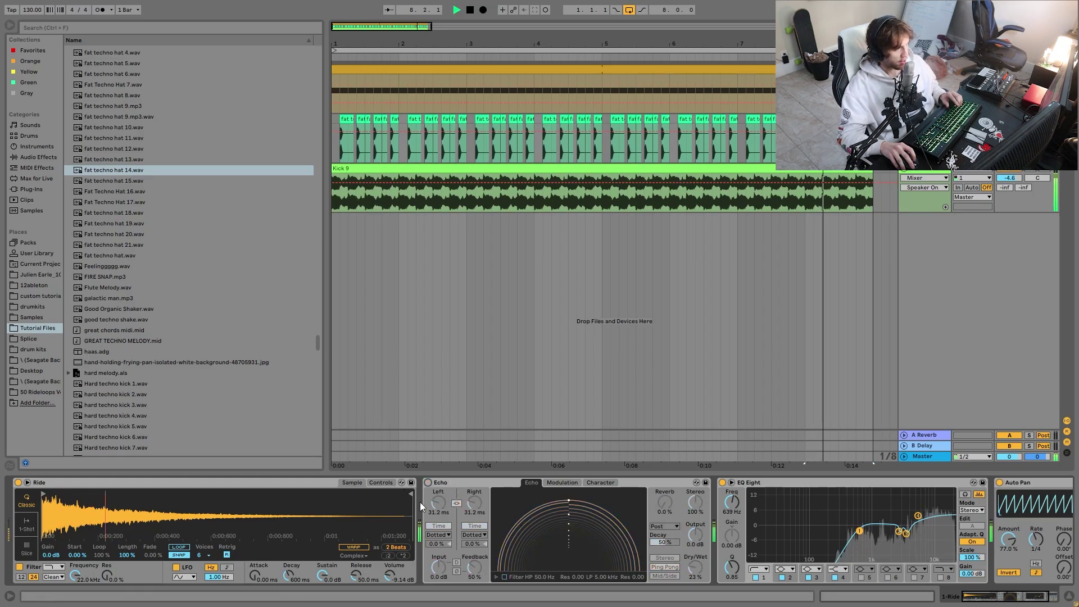
left_click(429, 483)
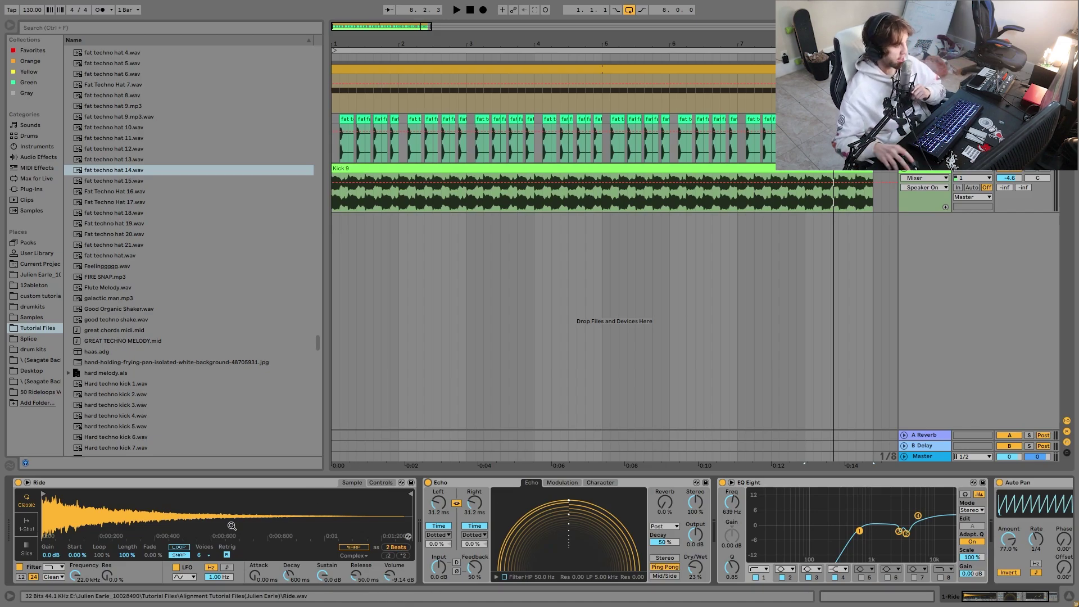
Undo and redo the last Echo delay time change, and briefly play the loop
key("ctrl+z")
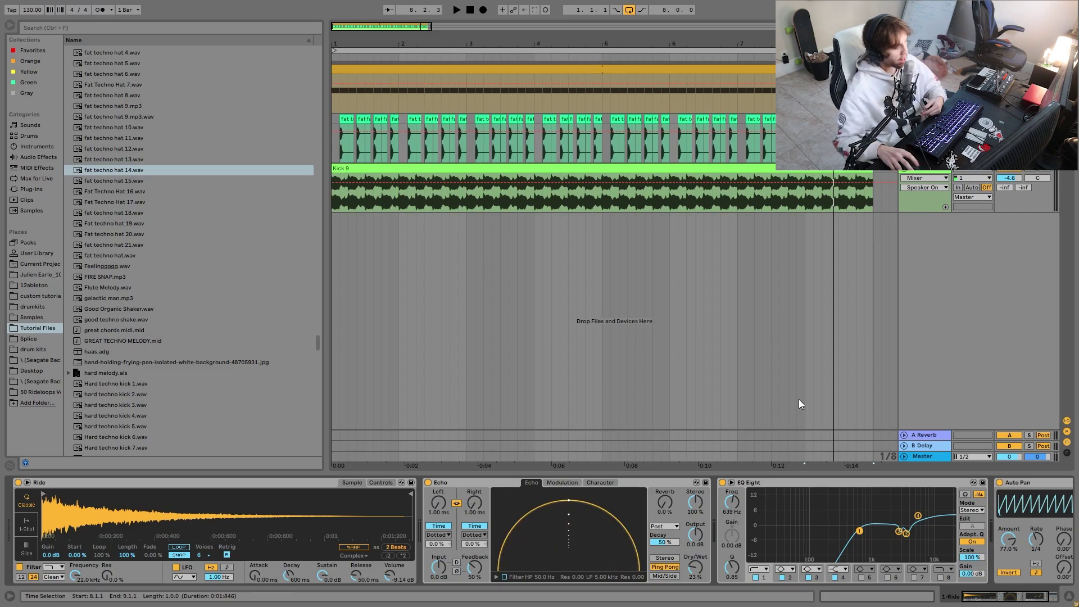
key("ctrl+y")
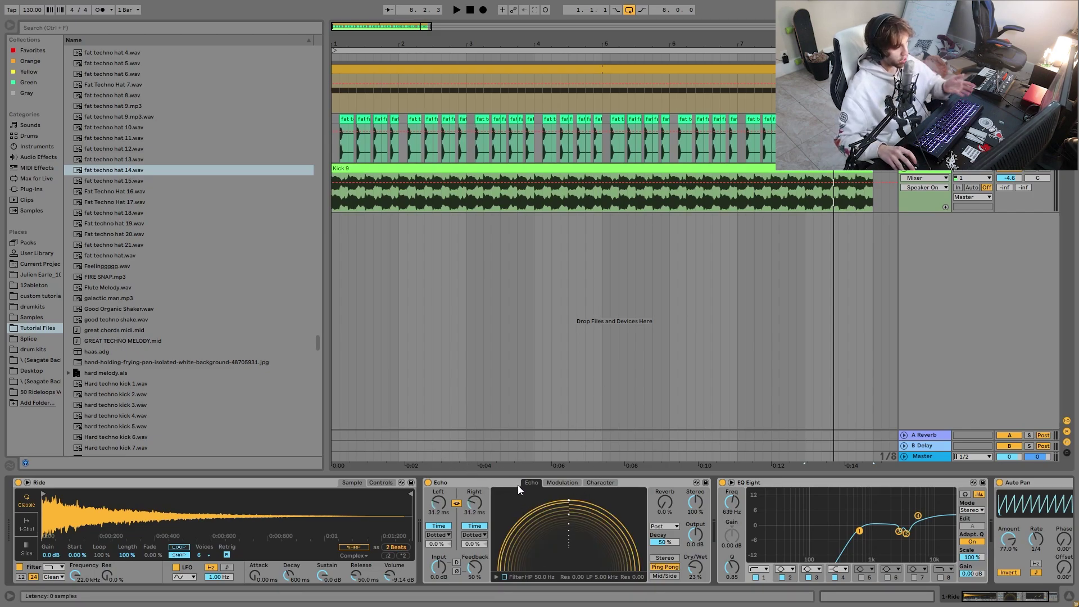
left_click(450, 482)
key("space")
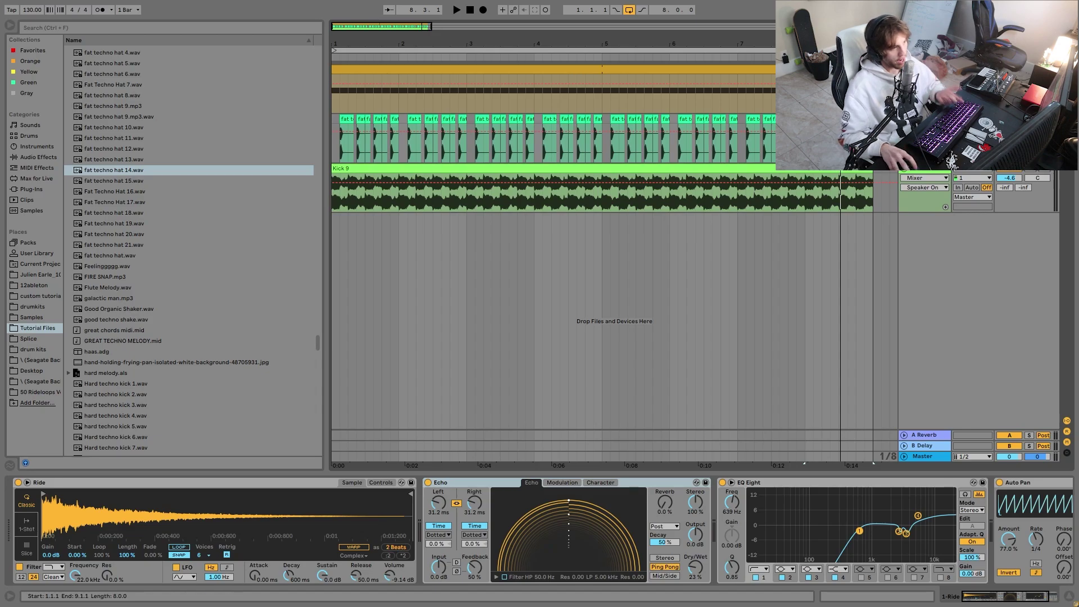
key("space")
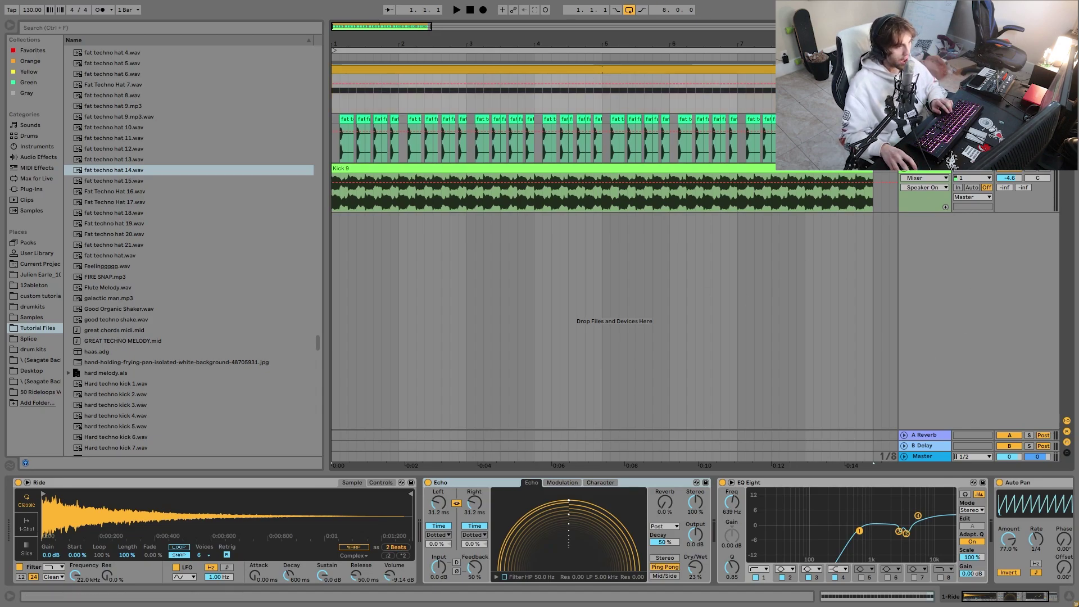
Group Echo, EQ Eight and Auto Pan on the ride track into one audio effect rack
left_click(457, 485)
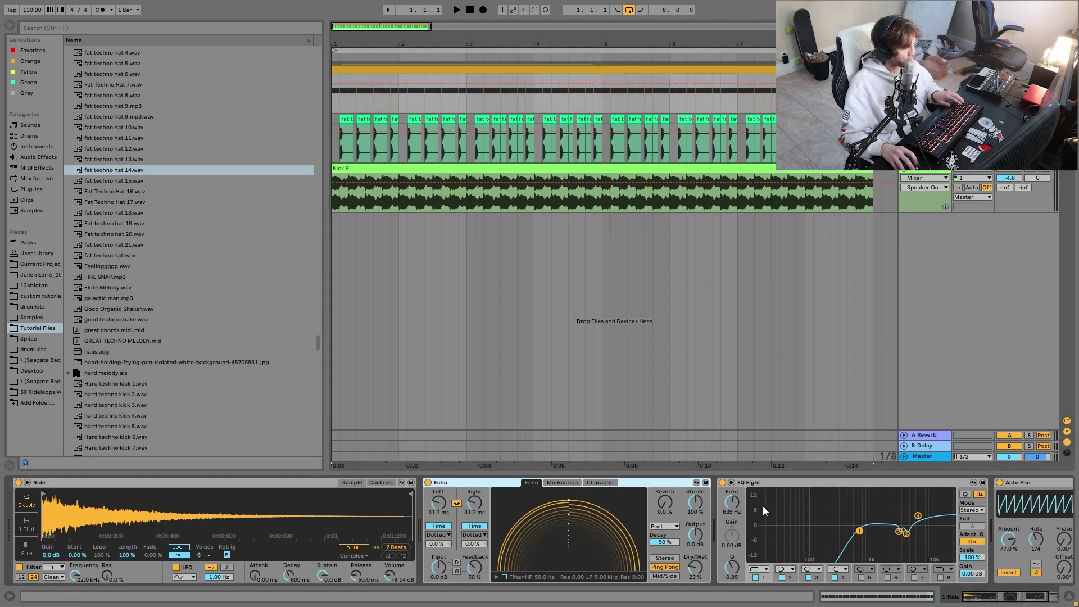
scroll(980, 540, "down", 3)
left_click(987, 483, "shift")
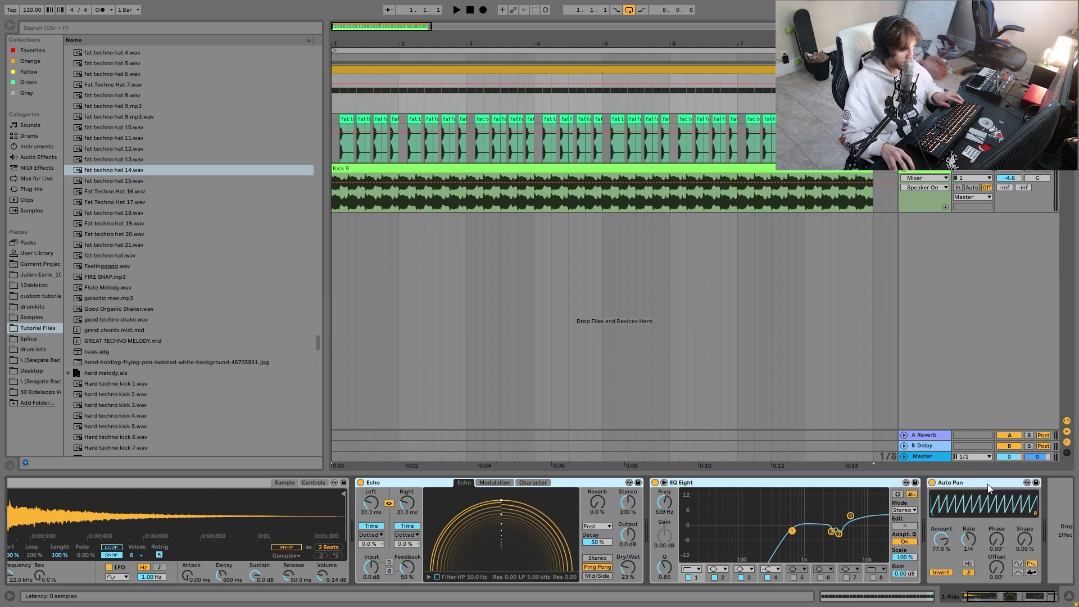
key("ctrl+g")
Compare the loop with the ride's effect rack bypassed and re-enabled, and open the 50 Rideloops folder in the browser
left_click(362, 482)
key("space")
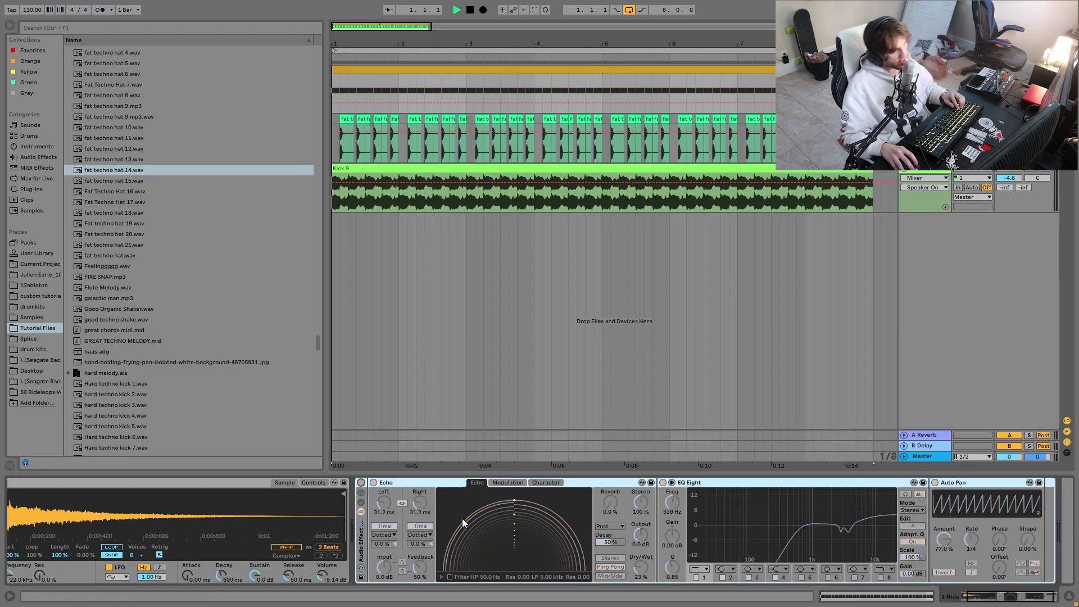
key("0")
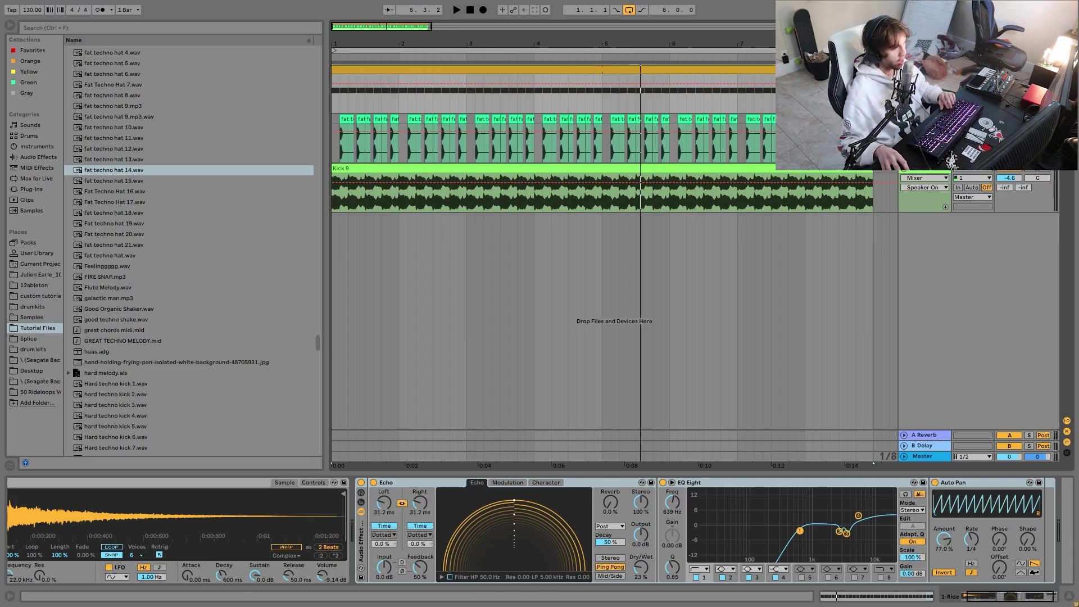
key("space")
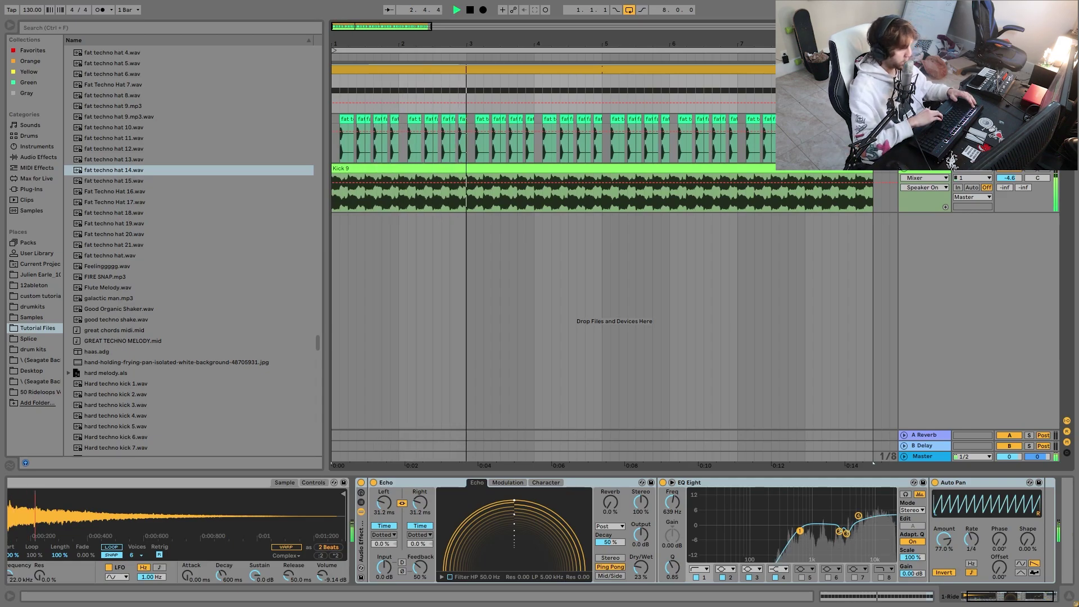
key("XF86AudioRaiseVolume")
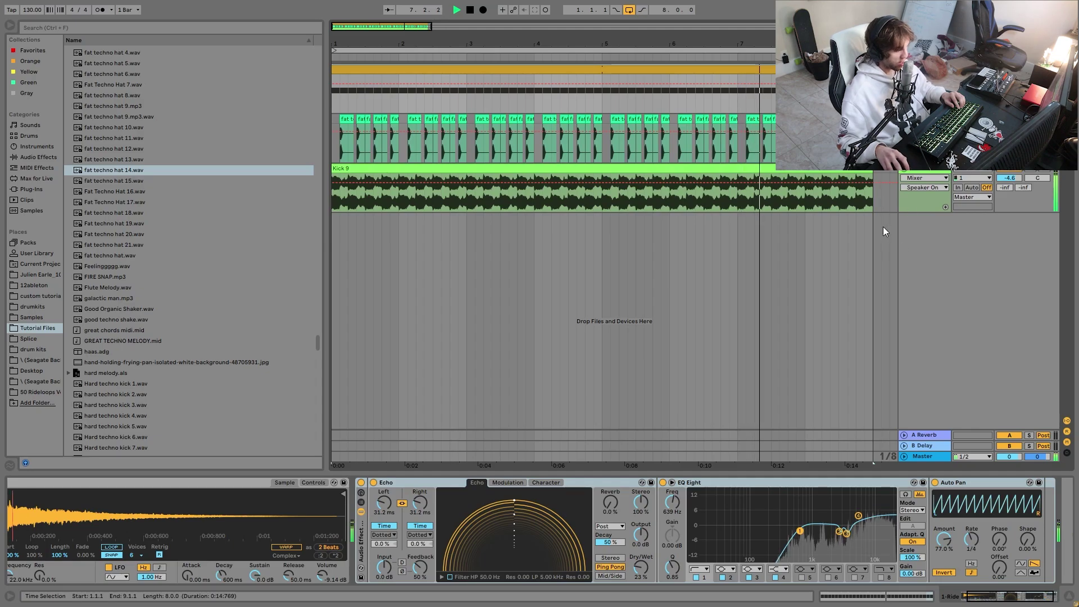
key("space")
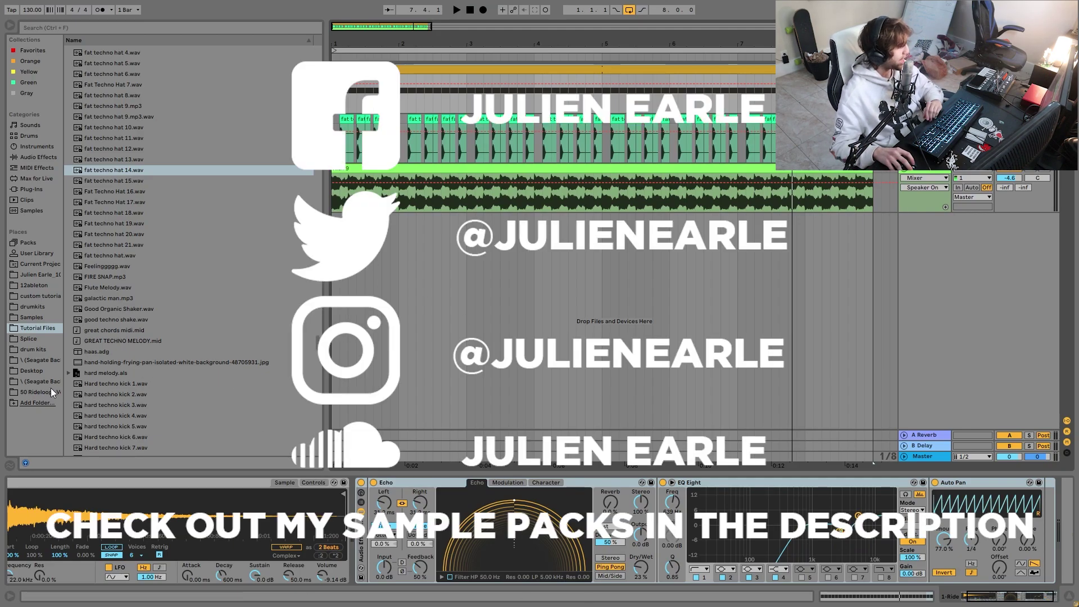
left_click(50, 391)
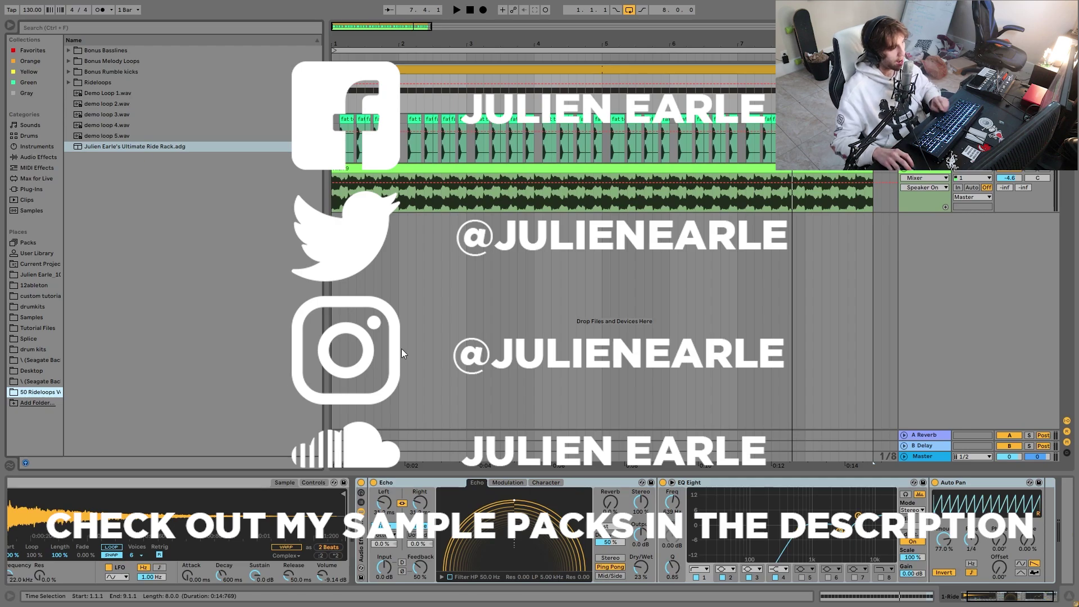